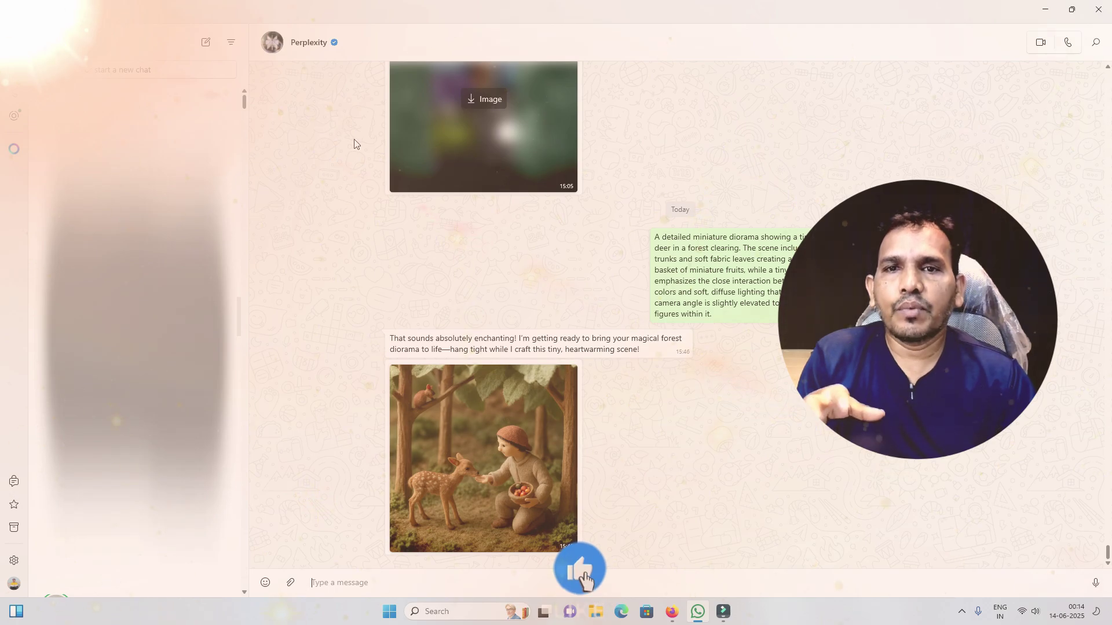
View the Perplexity contact's overview details and return to the chat
{"action": "left_click", "coordinate": [307, 43]}
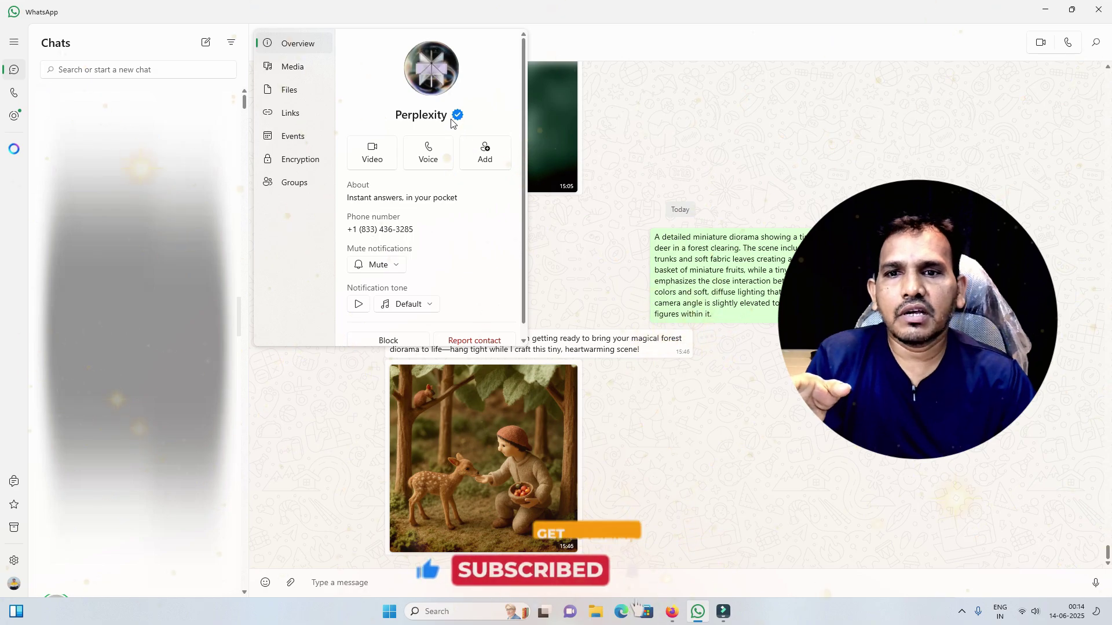
{"action": "scroll", "coordinate": [409, 174], "scroll_direction": "down", "scroll_amount": 1}
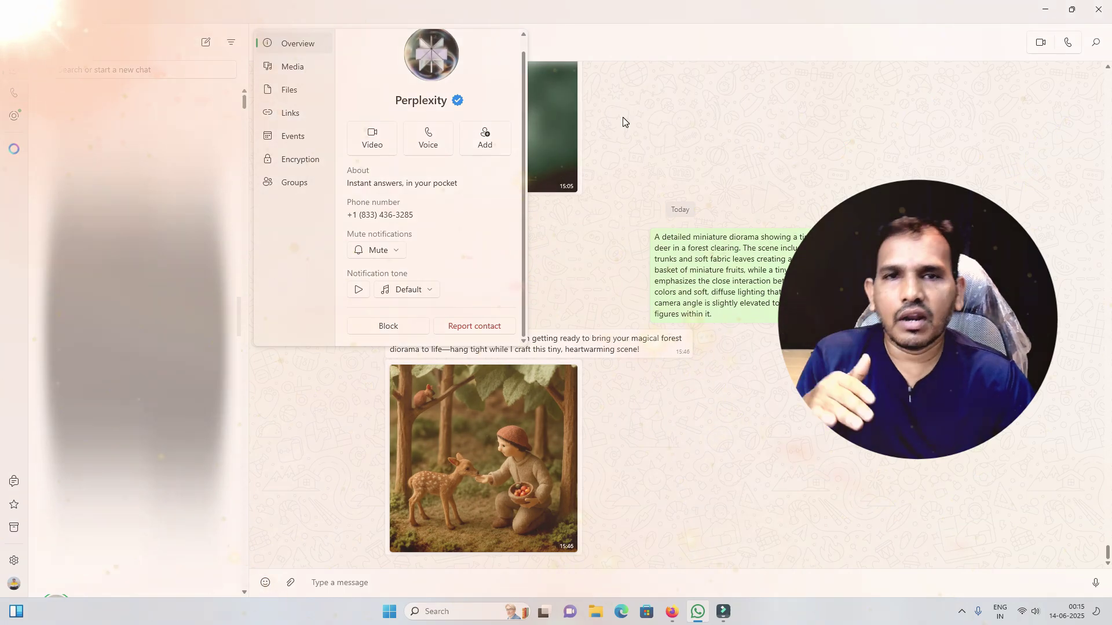
{"action": "left_click", "coordinate": [623, 122]}
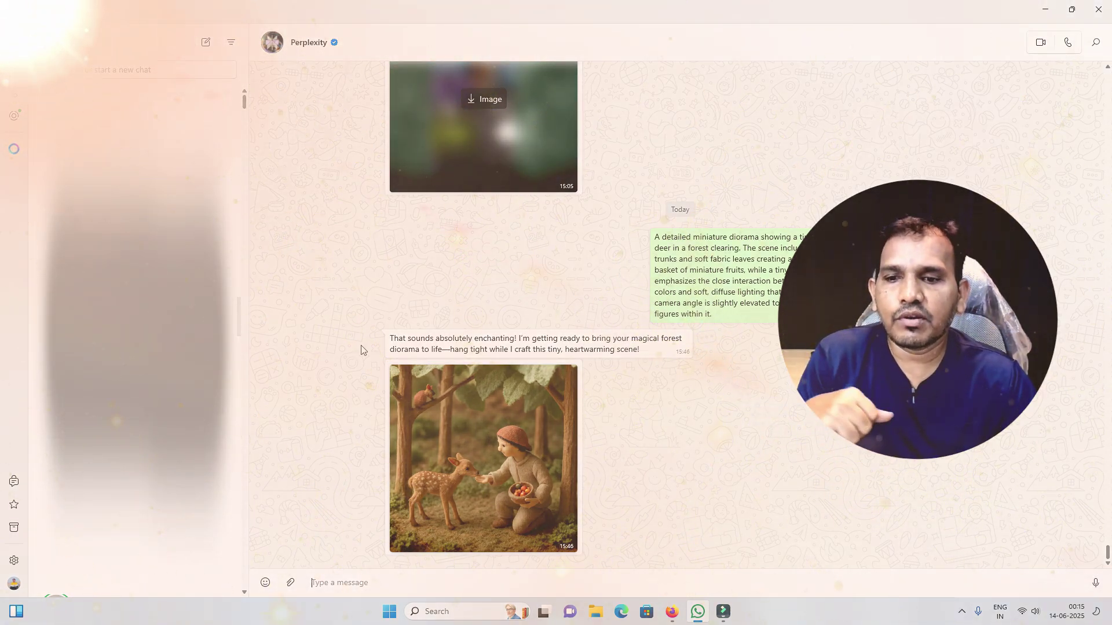
Look through the torn photos in the Downloads folder "New folder (2)" and return to the Perplexity chat
{"action": "left_click", "coordinate": [596, 612]}
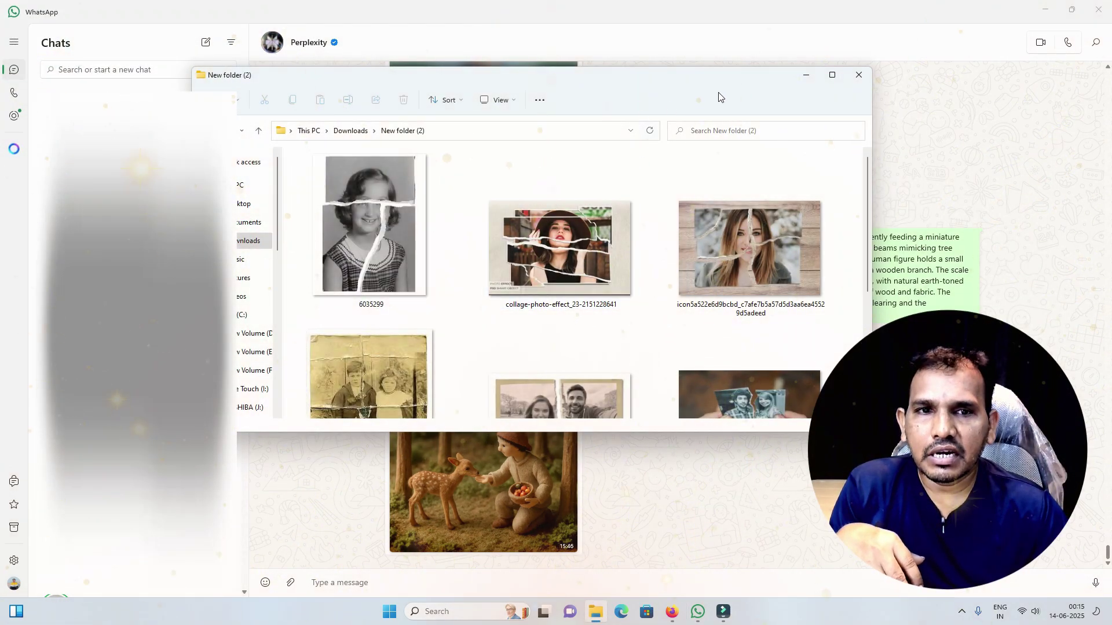
{"action": "left_click", "coordinate": [832, 75]}
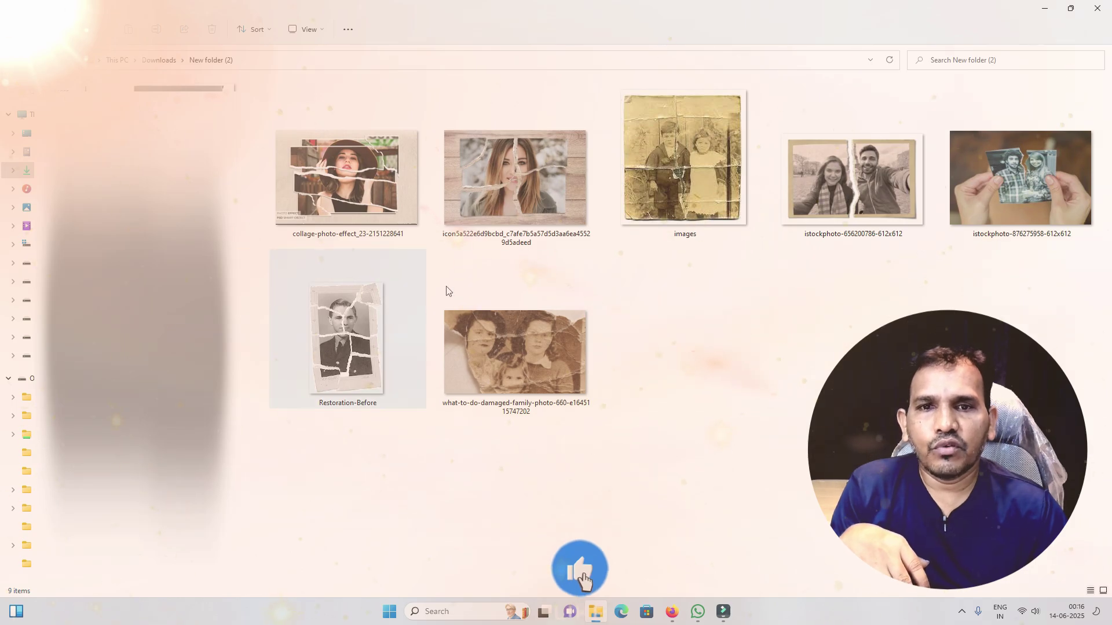
{"action": "left_click", "coordinate": [1042, 9]}
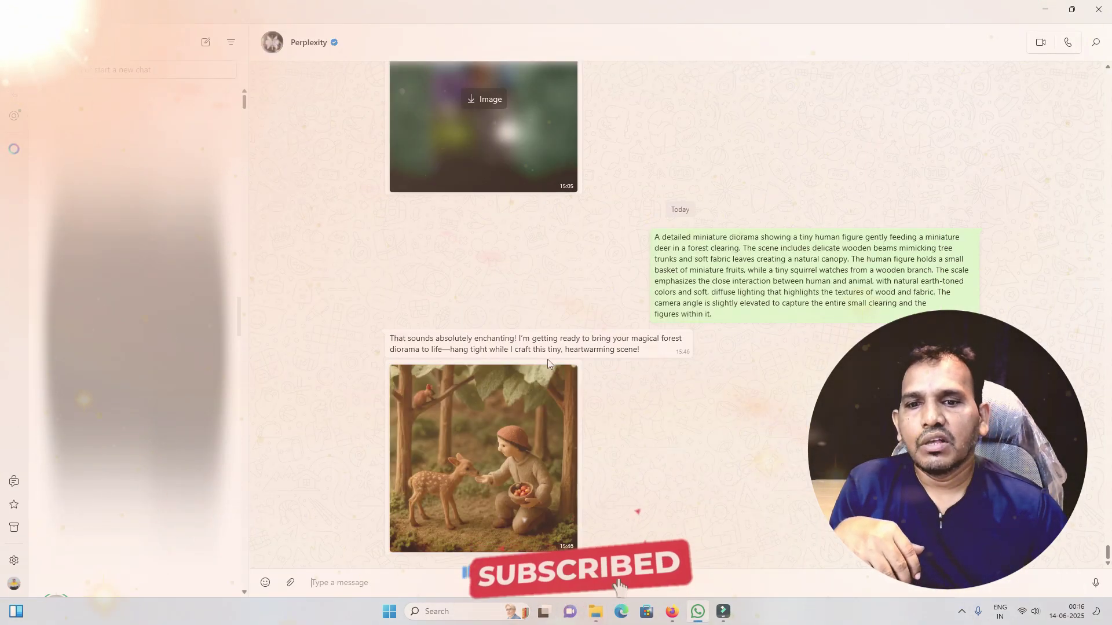
Attach the torn black-and-white photo of the girl from Downloads > New folder (2) to the Perplexity chat
{"action": "left_click", "coordinate": [291, 584]}
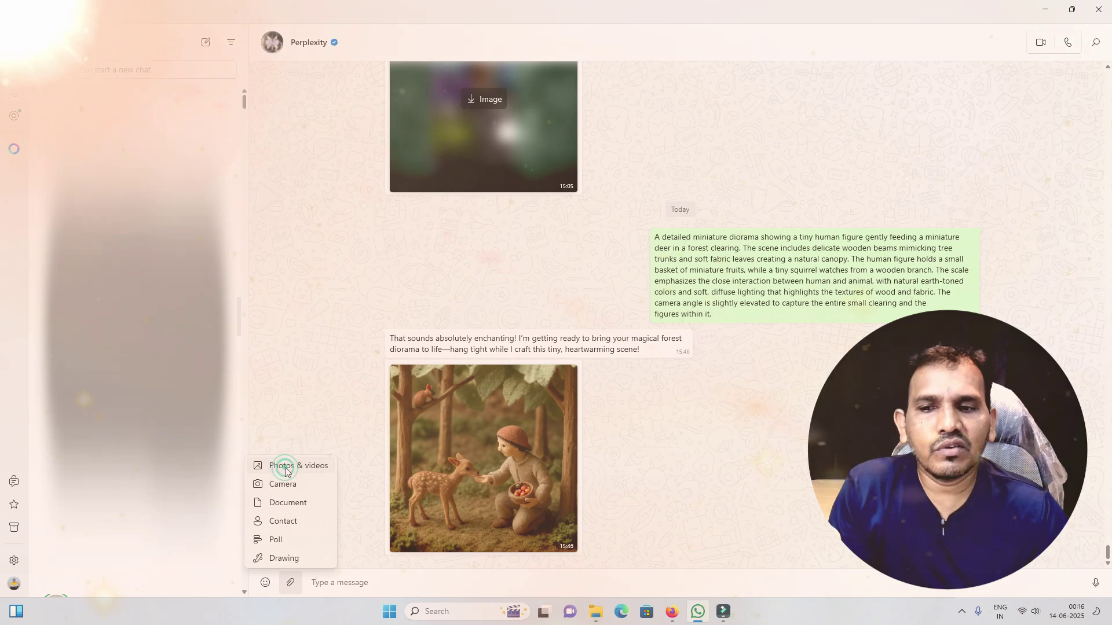
{"action": "left_click", "coordinate": [310, 414]}
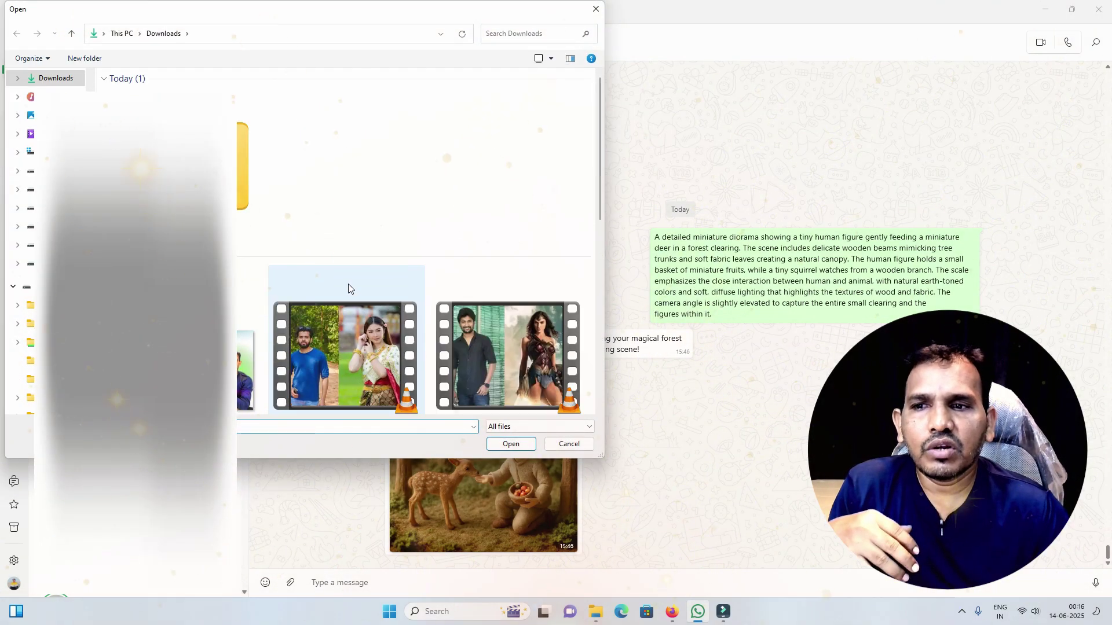
{"action": "double_click", "coordinate": [243, 171]}
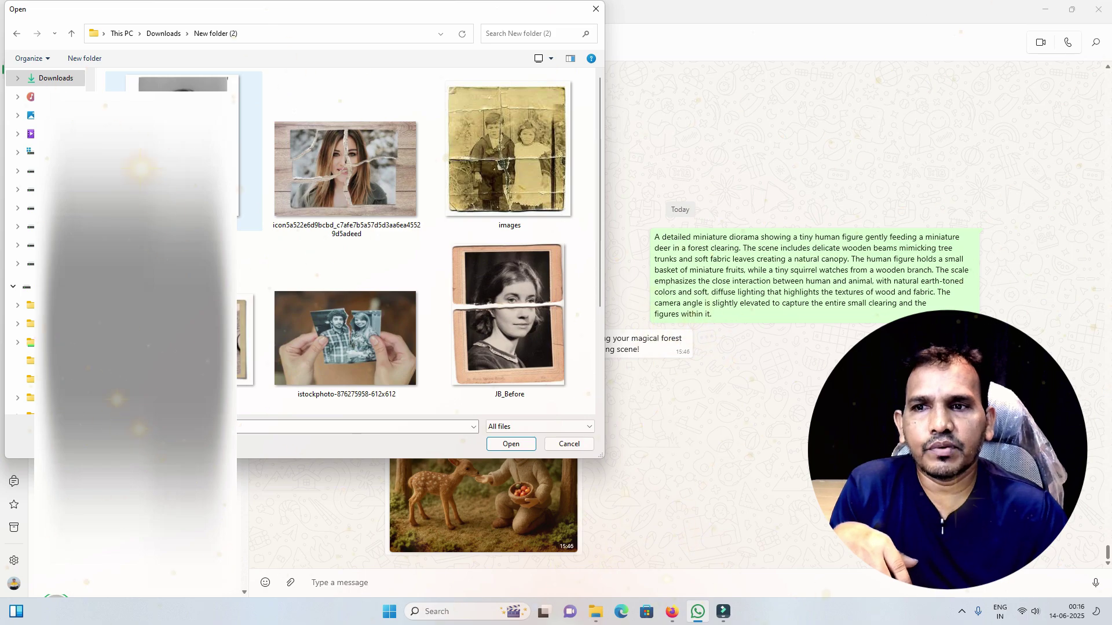
{"action": "key", "text": "Return"}
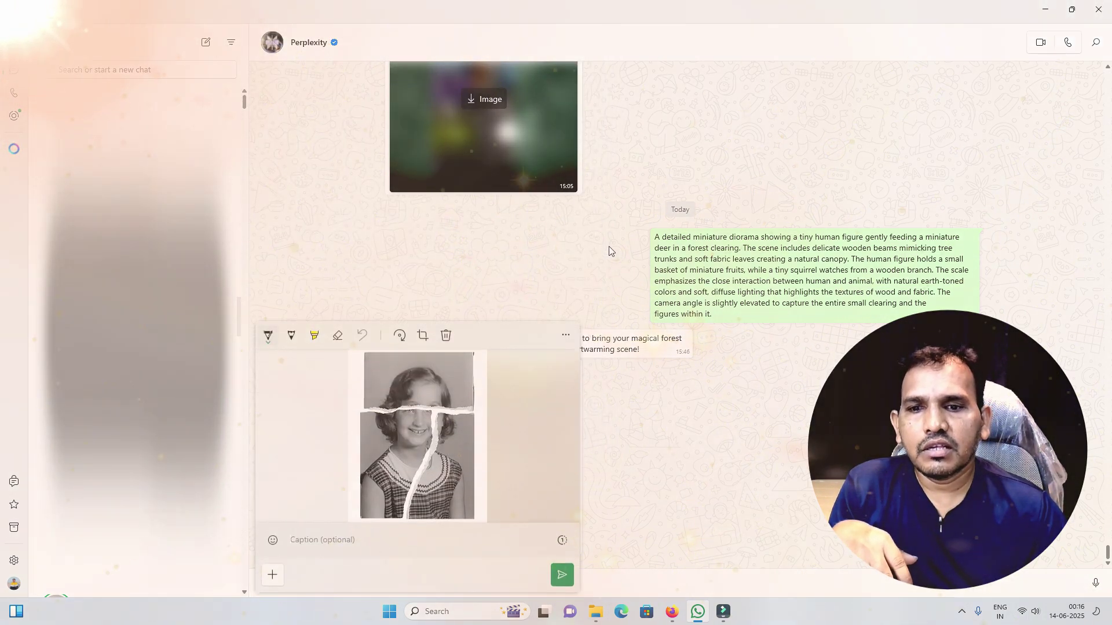
Caption the attached photo of the girl "restore and Repaire this photo" and send it to Perplexity
{"action": "left_click", "coordinate": [312, 547]}
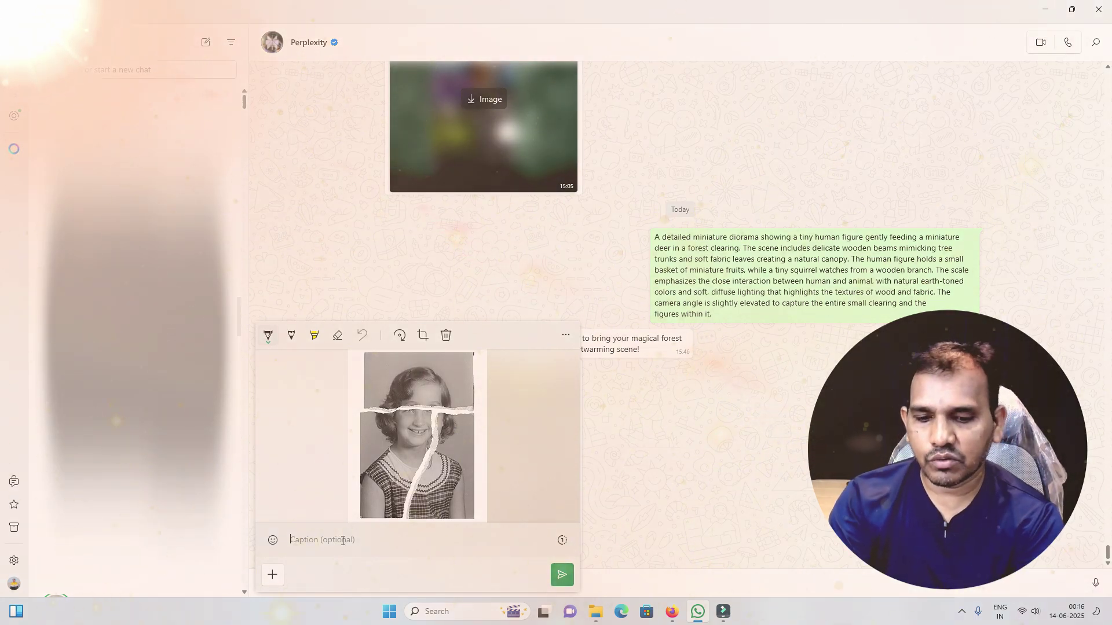
{"action": "type", "text": "restore and Repaire this photo"}
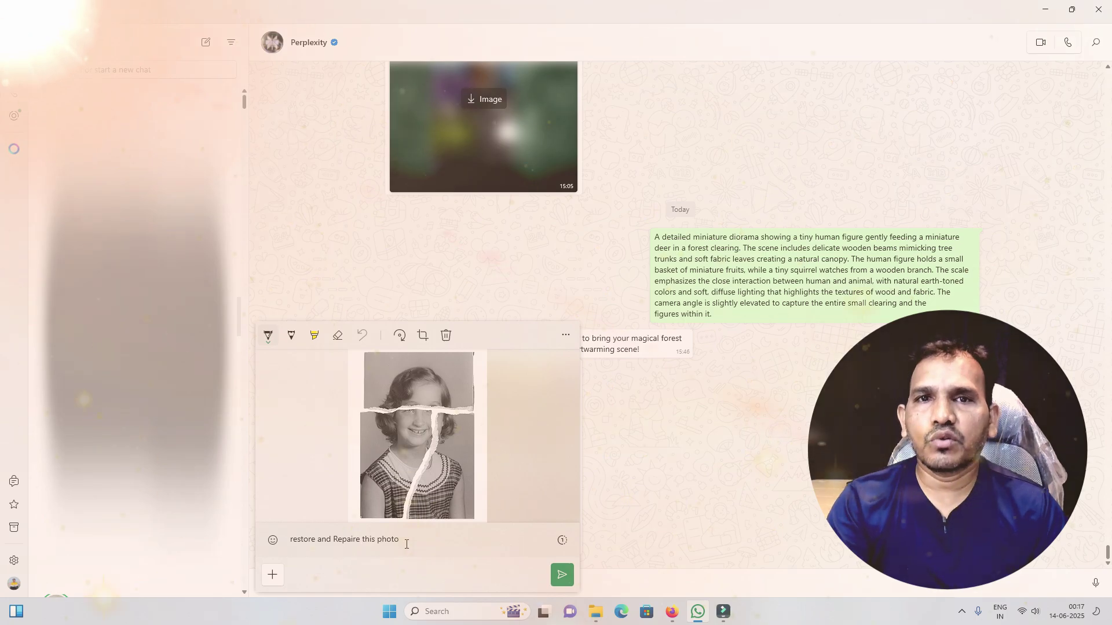
{"action": "left_click", "coordinate": [412, 534]}
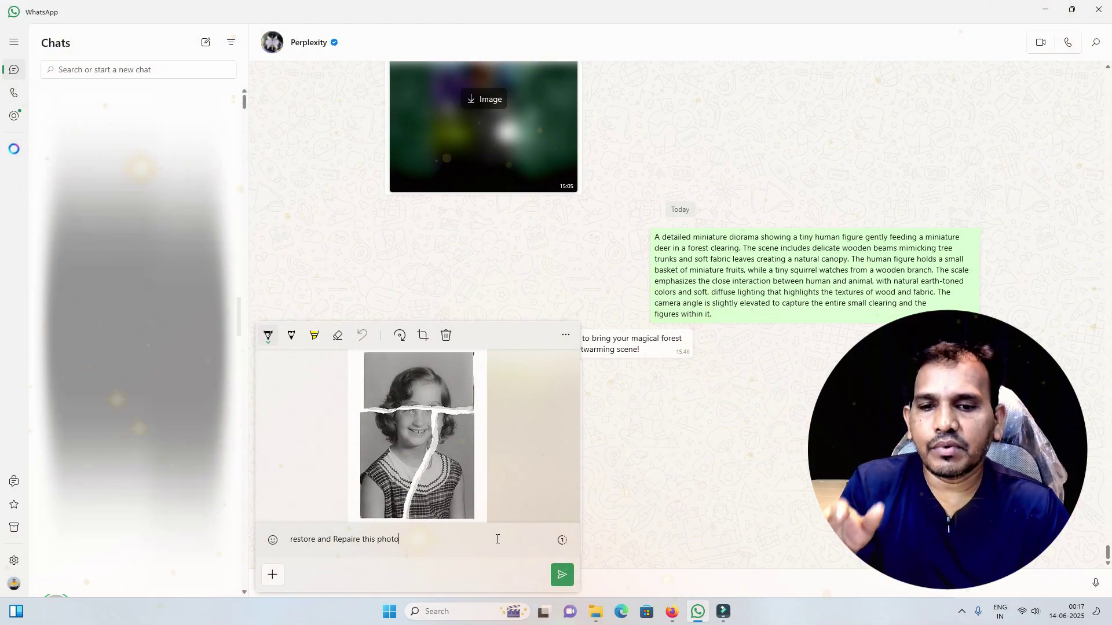
{"action": "left_click", "coordinate": [627, 445]}
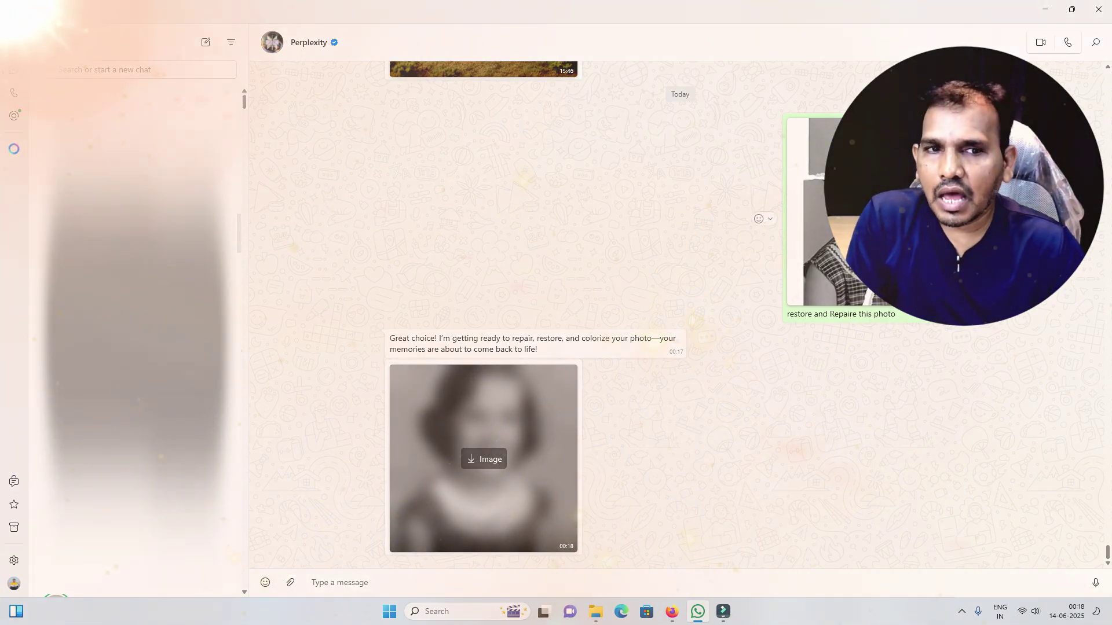
Download Perplexity's restored portrait of the girl and compare it full-size with the torn original
{"action": "left_click", "coordinate": [492, 460]}
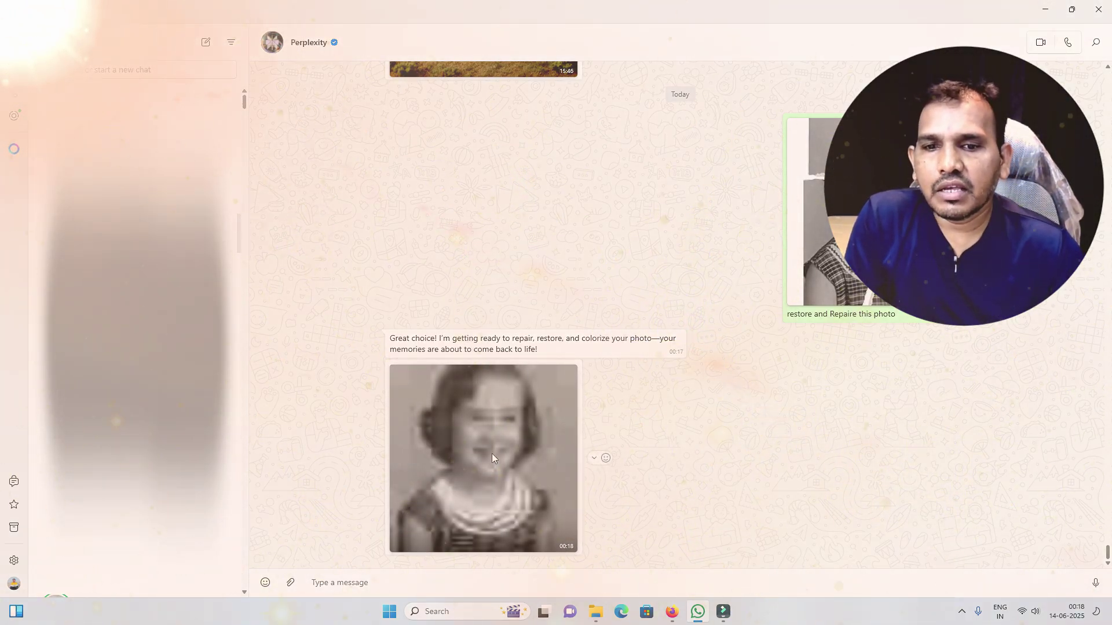
{"action": "left_click", "coordinate": [503, 459]}
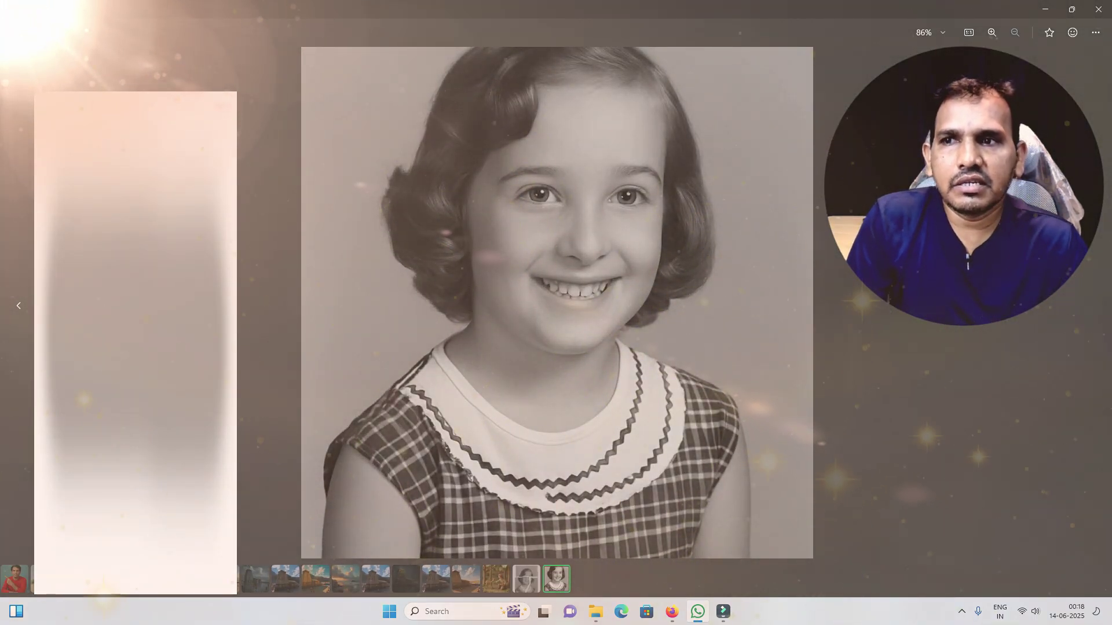
{"action": "key", "text": "Escape"}
{"action": "left_click", "coordinate": [803, 226]}
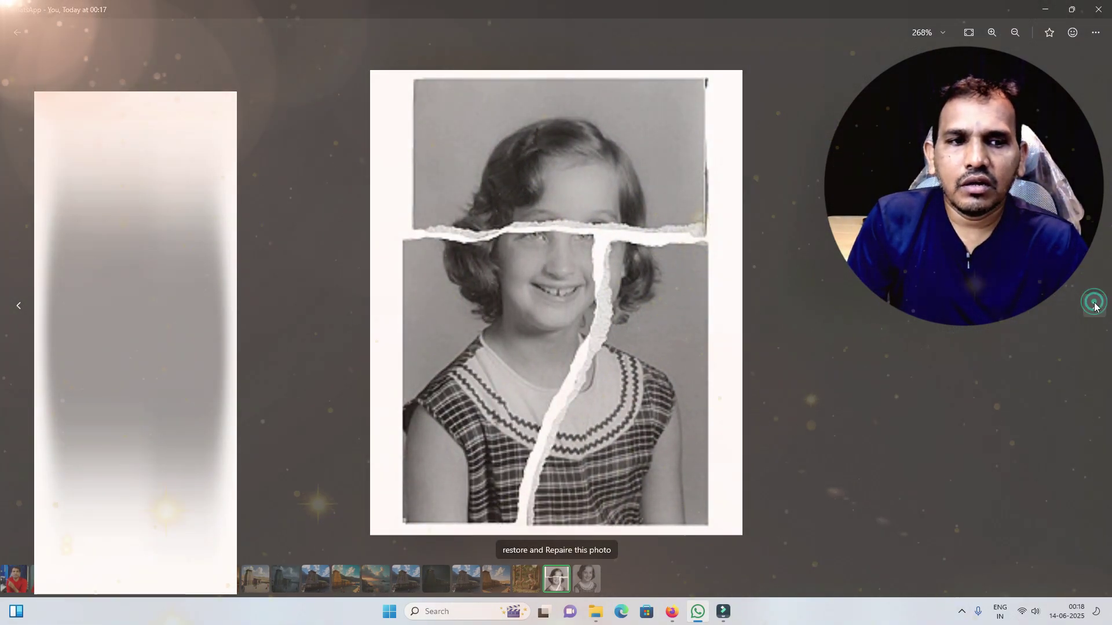
{"action": "left_click", "coordinate": [1093, 304]}
Examine the face and hair of the girl's restored portrait up close, and return to the chat
{"action": "scroll", "coordinate": [597, 306], "scroll_direction": "up", "scroll_amount": 1}
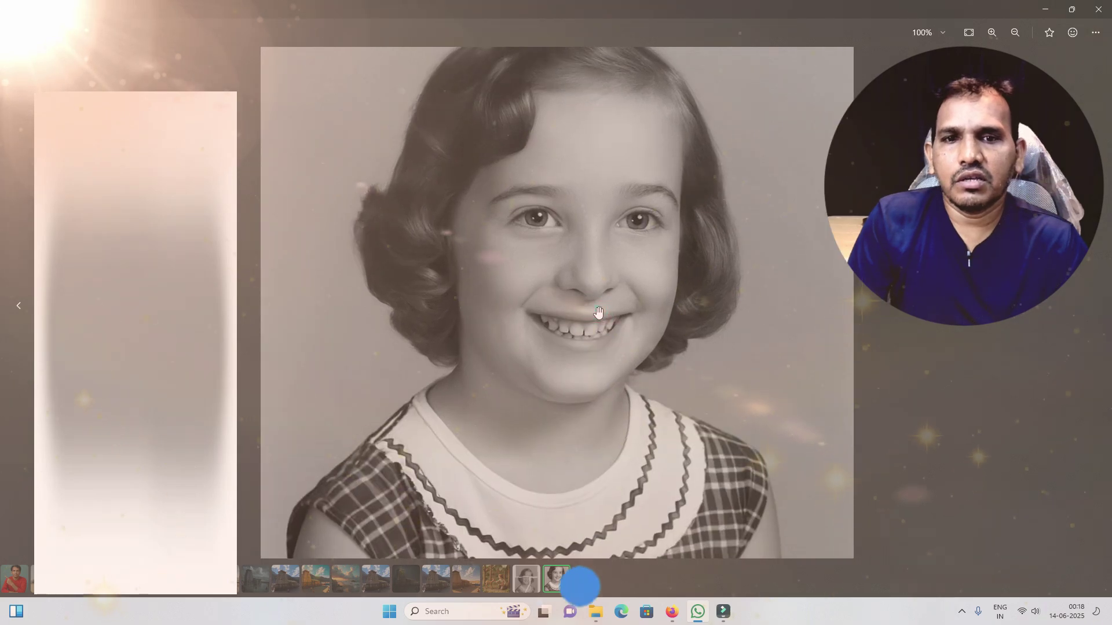
{"action": "scroll", "coordinate": [631, 256], "scroll_direction": "up", "scroll_amount": 1}
{"action": "scroll", "coordinate": [631, 256], "scroll_direction": "up", "scroll_amount": 4}
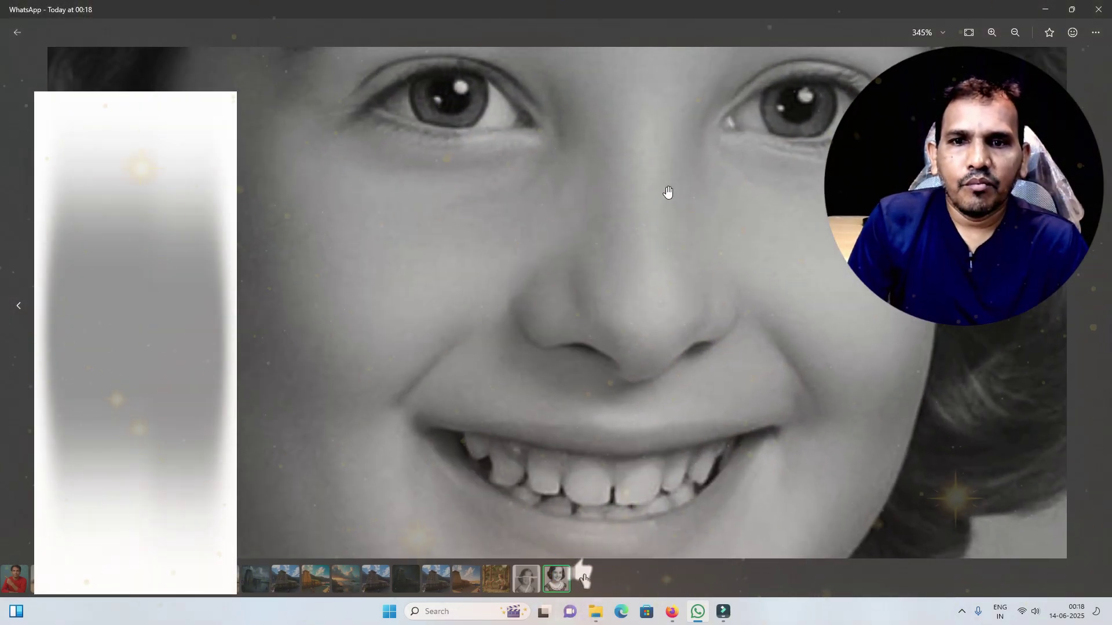
{"action": "left_click_drag", "start_coordinate": [666, 192], "coordinate": [693, 403]}
{"action": "scroll", "coordinate": [691, 320], "scroll_direction": "down", "scroll_amount": 4}
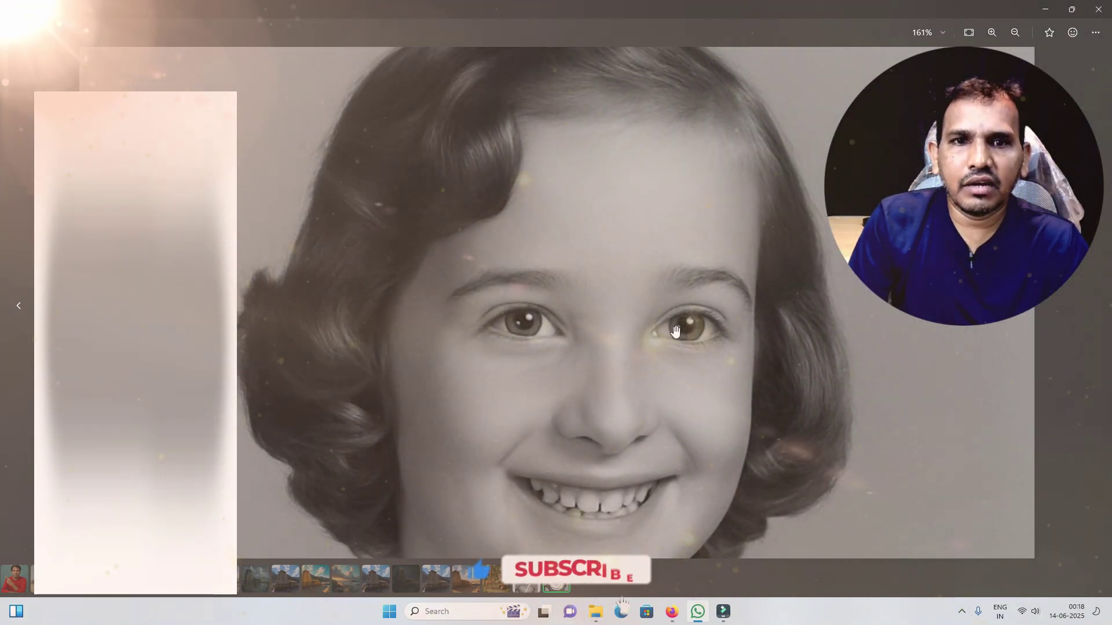
{"action": "left_click_drag", "start_coordinate": [695, 284], "coordinate": [710, 128]}
{"action": "scroll", "coordinate": [703, 213], "scroll_direction": "up", "scroll_amount": 1}
{"action": "scroll", "coordinate": [710, 128], "scroll_direction": "down", "scroll_amount": 3}
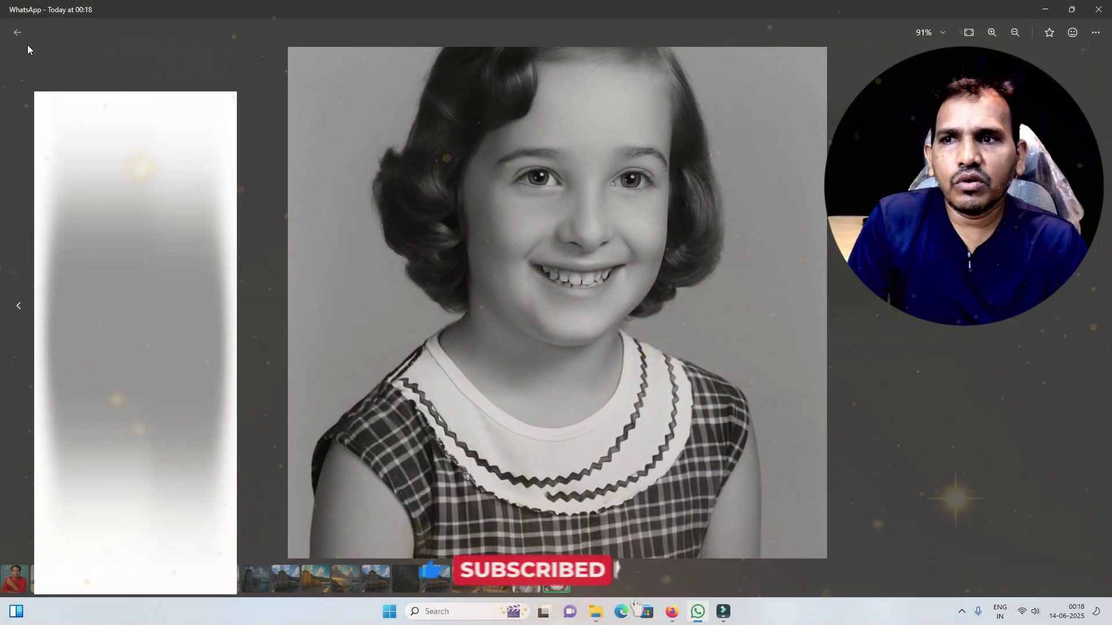
{"action": "left_click", "coordinate": [18, 32]}
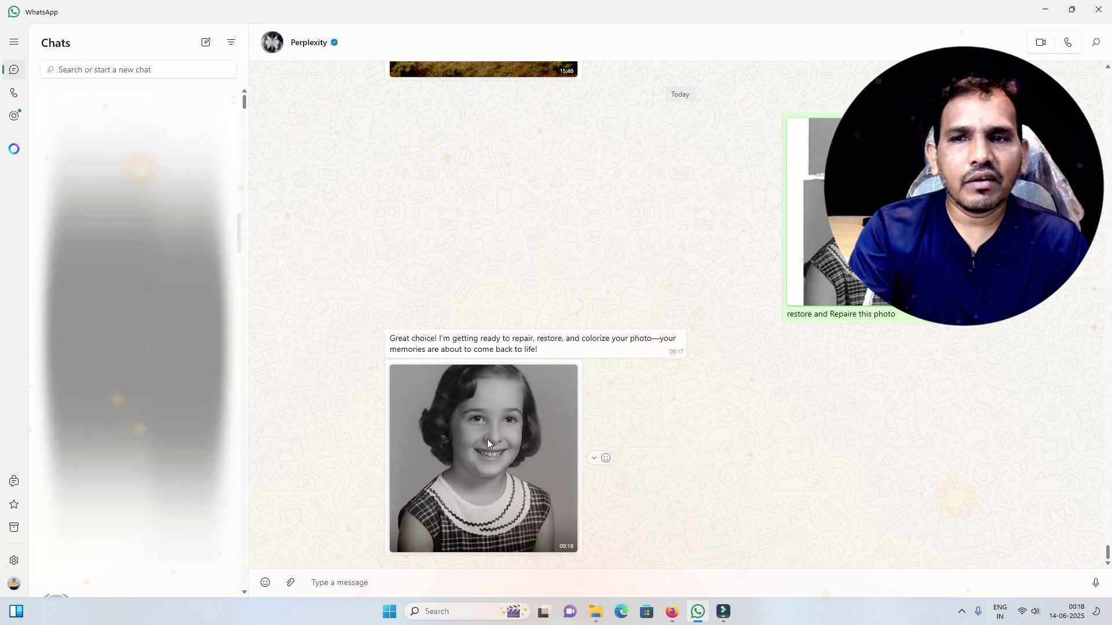
Attach the torn colour portrait of the long-haired woman from New folder (2) and send it captioned "restore and Repaire this photo"
{"action": "left_click", "coordinate": [291, 584]}
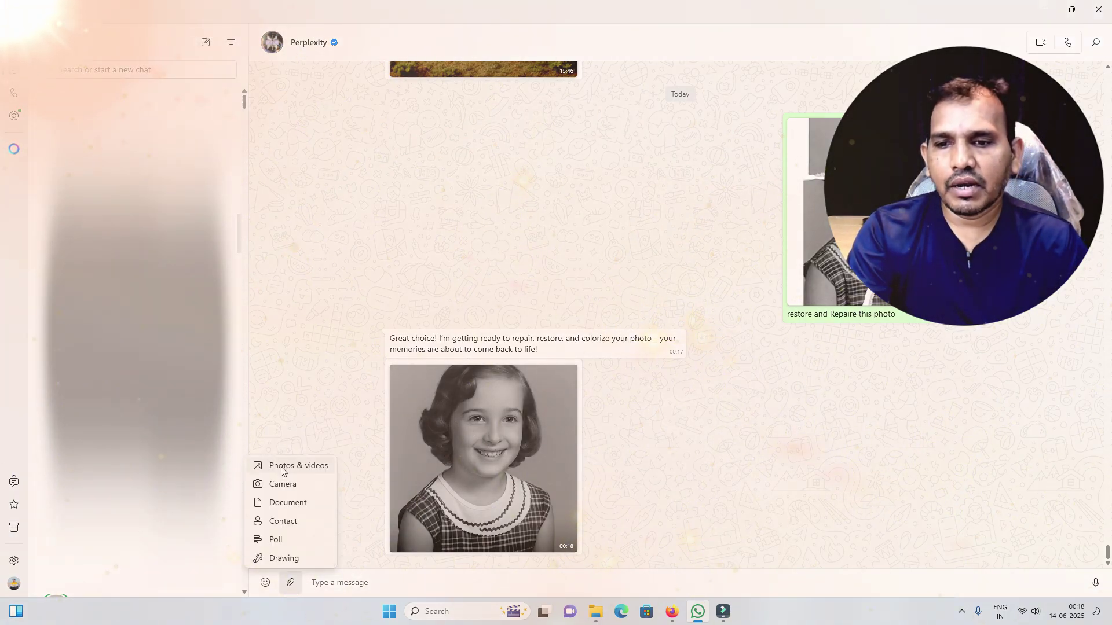
{"action": "left_click", "coordinate": [282, 467]}
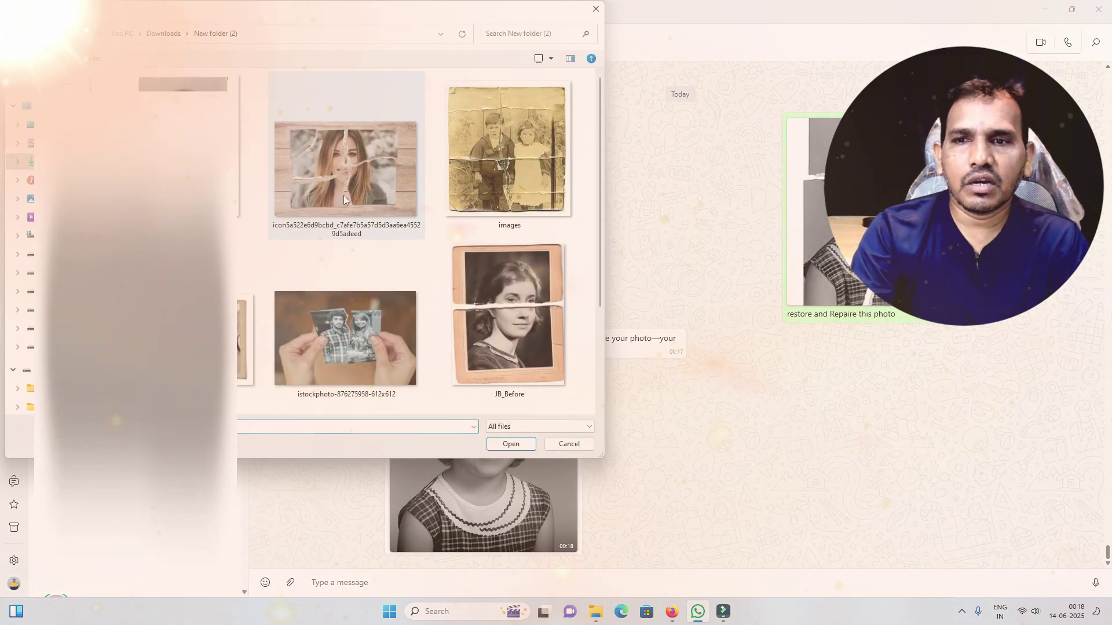
{"action": "double_click", "coordinate": [353, 164]}
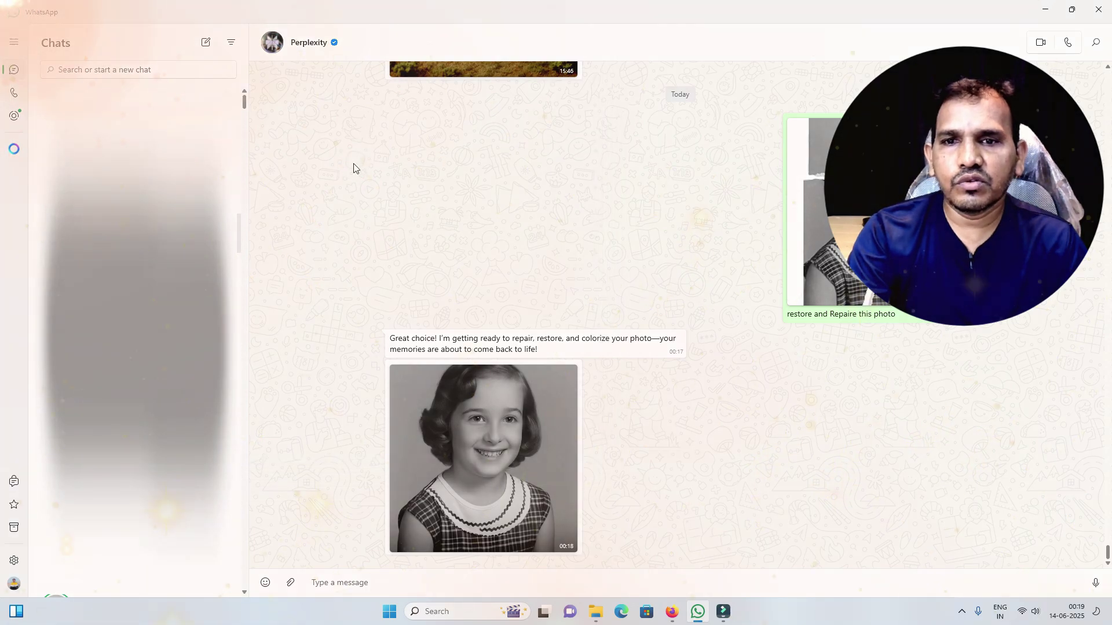
{"action": "left_click", "coordinate": [860, 319]}
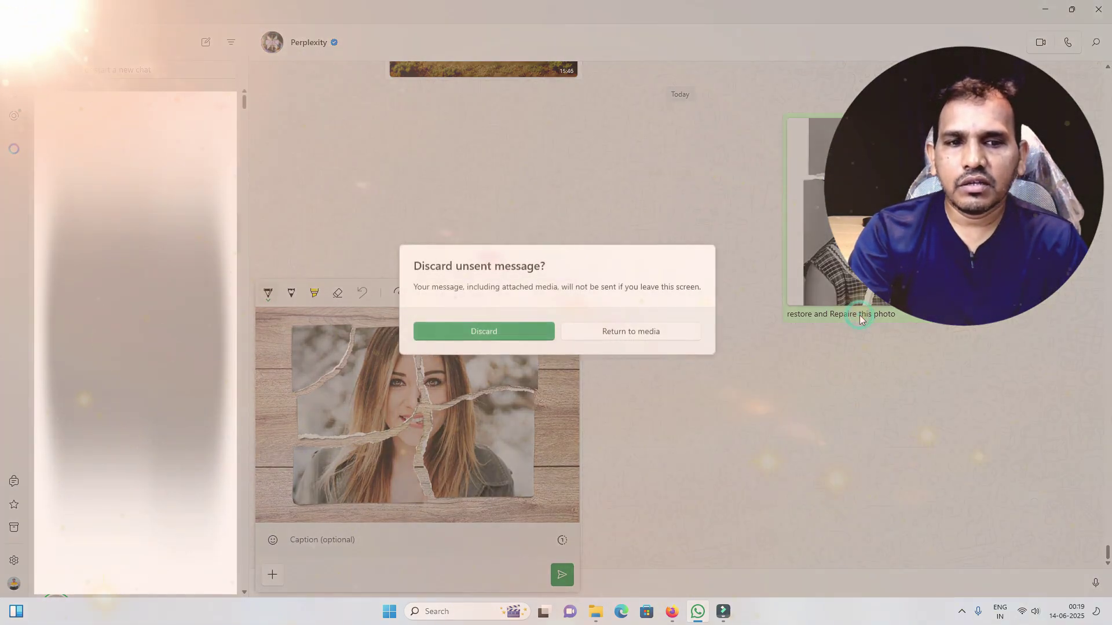
{"action": "left_click", "coordinate": [636, 339]}
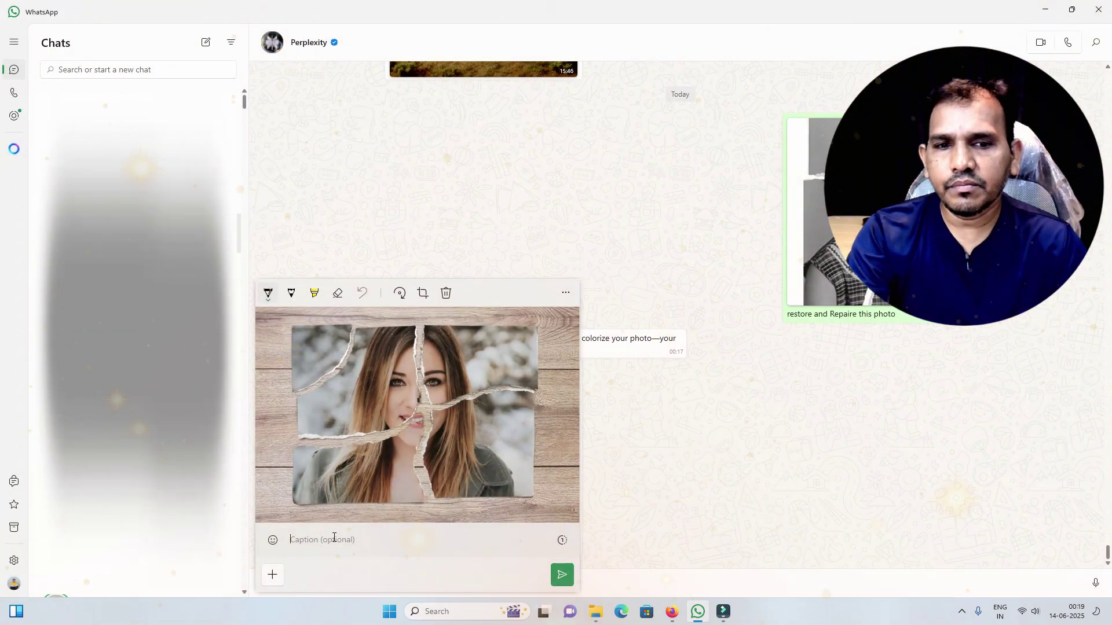
{"action": "type", "text": "restore and Repaire this photo"}
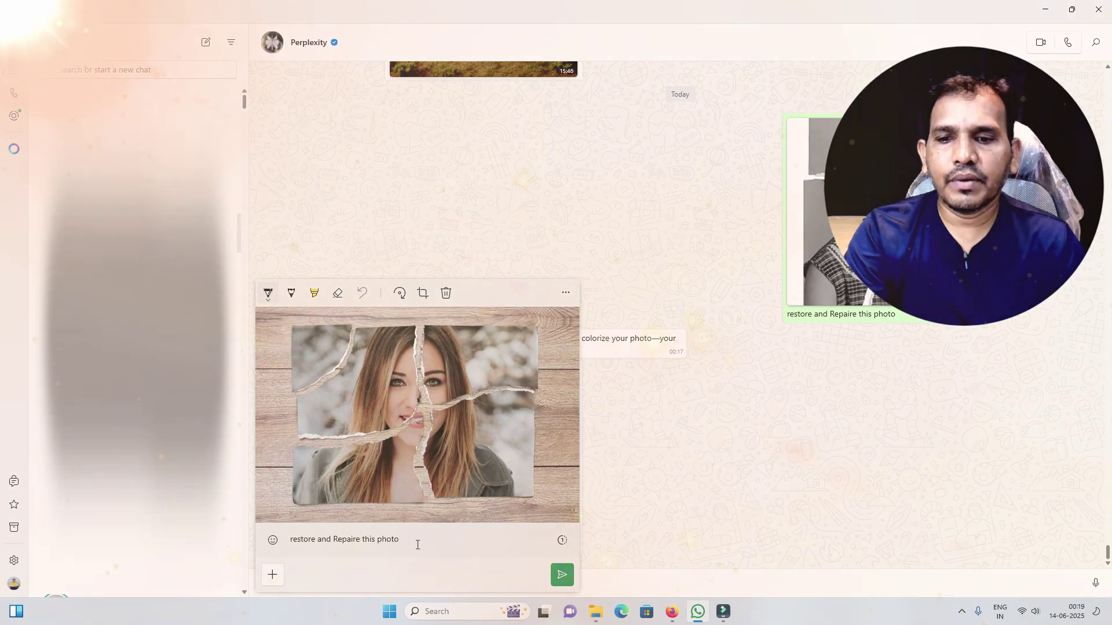
{"action": "left_click", "coordinate": [569, 579]}
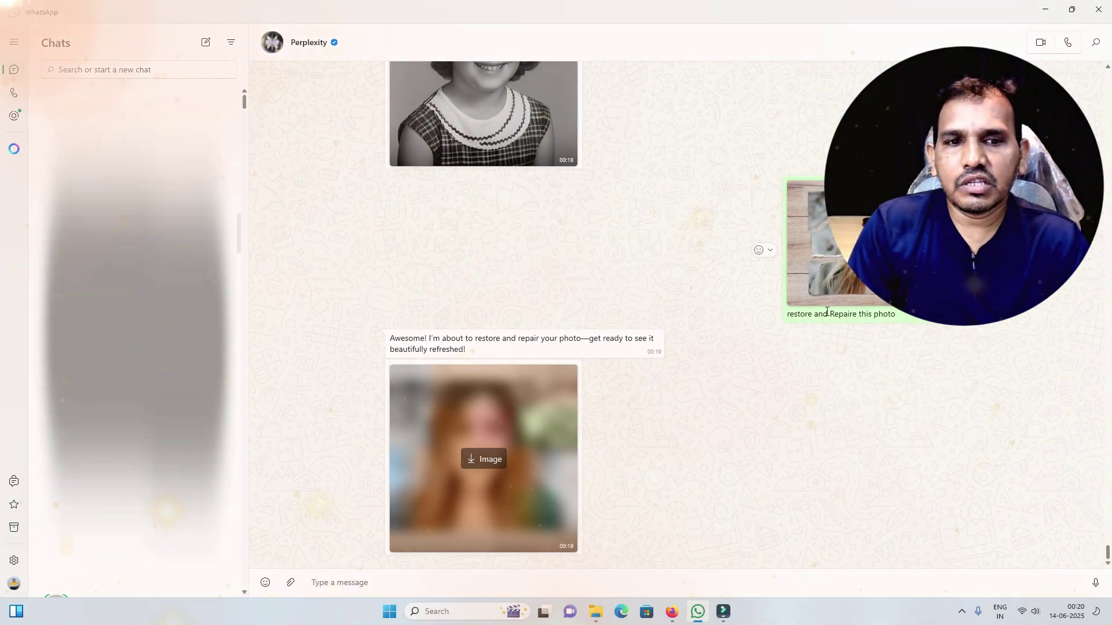
Download and open Perplexity's restored colour portrait of the woman
{"action": "left_click", "coordinate": [477, 458]}
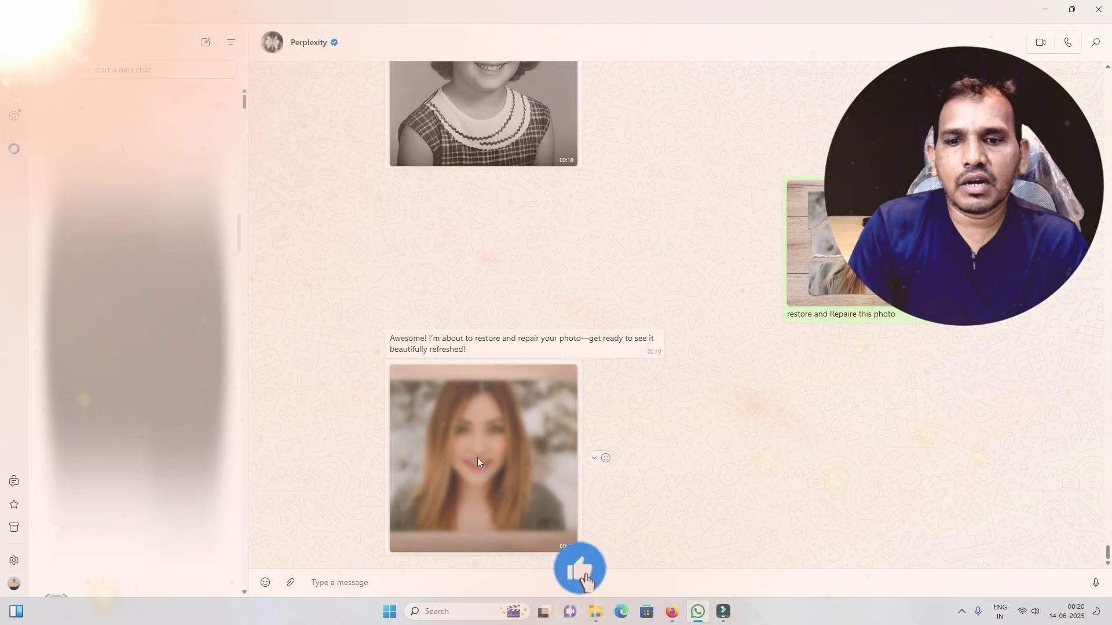
{"action": "left_click", "coordinate": [477, 458]}
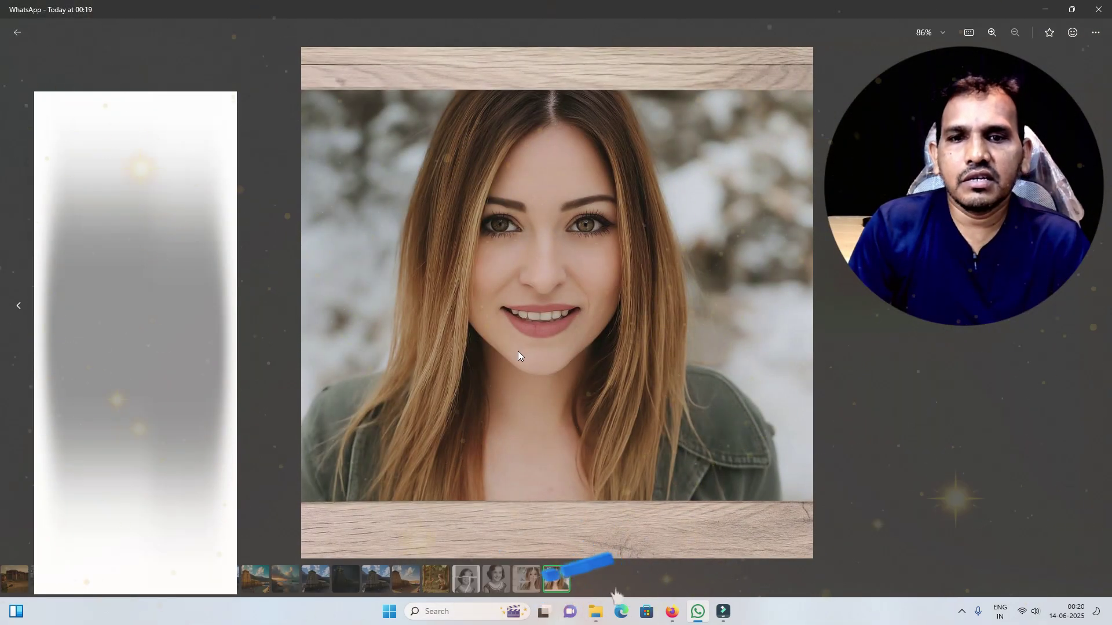
Examine the woman's face in the restored portrait up close and compare it with the torn original
{"action": "scroll", "coordinate": [519, 351], "scroll_direction": "up", "scroll_amount": 1}
{"action": "scroll", "coordinate": [638, 348], "scroll_direction": "down", "scroll_amount": 1}
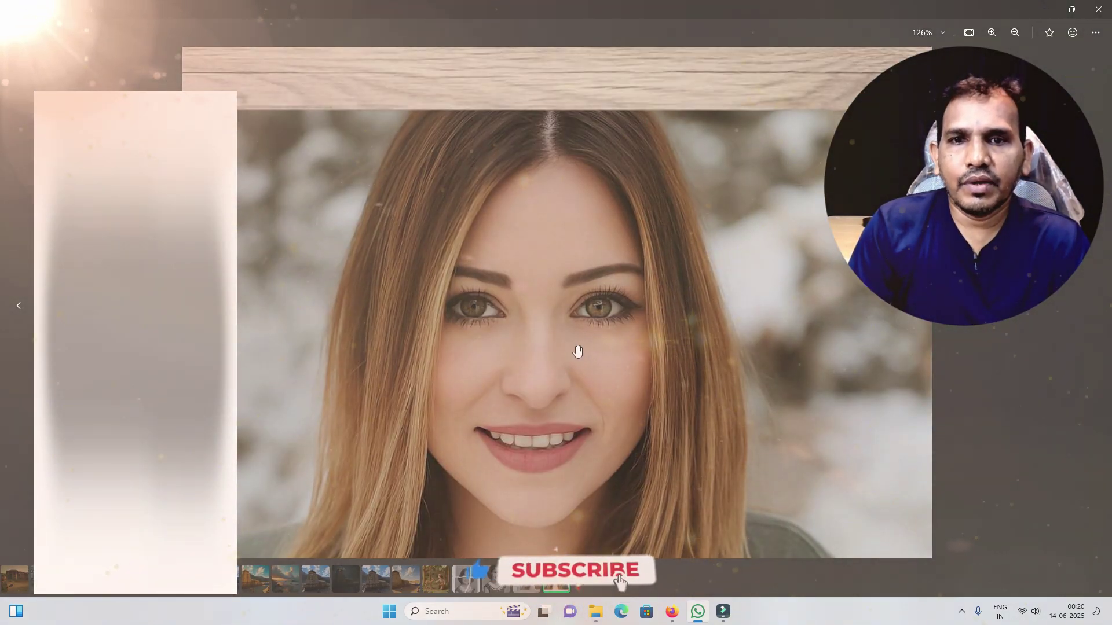
{"action": "scroll", "coordinate": [579, 335], "scroll_direction": "up", "scroll_amount": 1}
{"action": "scroll", "coordinate": [577, 338], "scroll_direction": "down", "scroll_amount": 1}
{"action": "scroll", "coordinate": [571, 333], "scroll_direction": "down", "scroll_amount": 1}
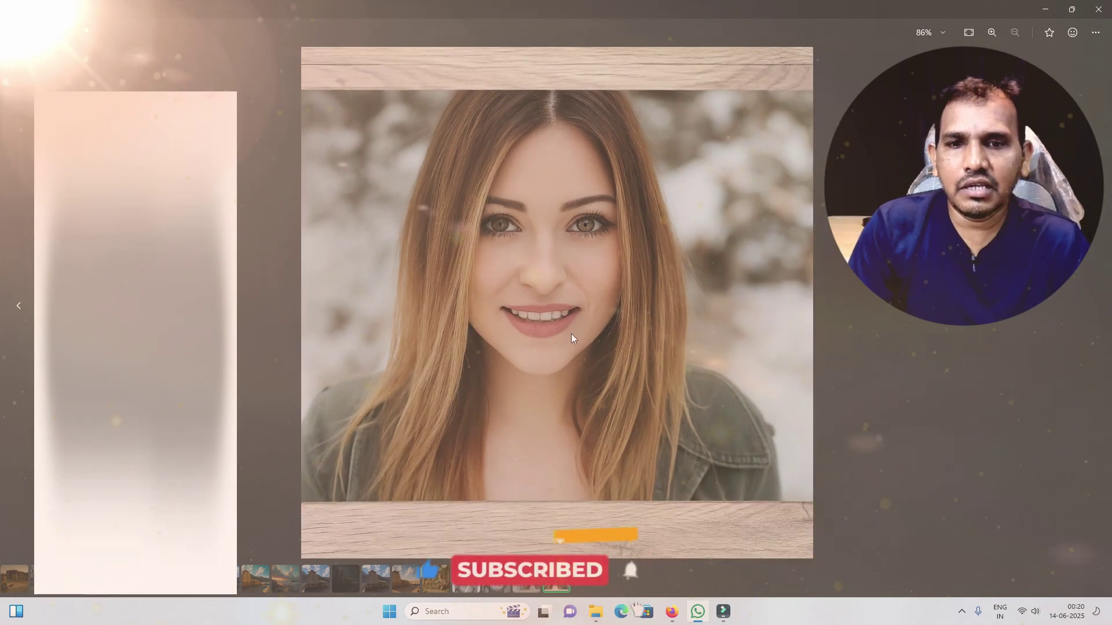
{"action": "scroll", "coordinate": [571, 334], "scroll_direction": "up", "scroll_amount": 5}
{"action": "left_click_drag", "start_coordinate": [595, 261], "coordinate": [586, 476]}
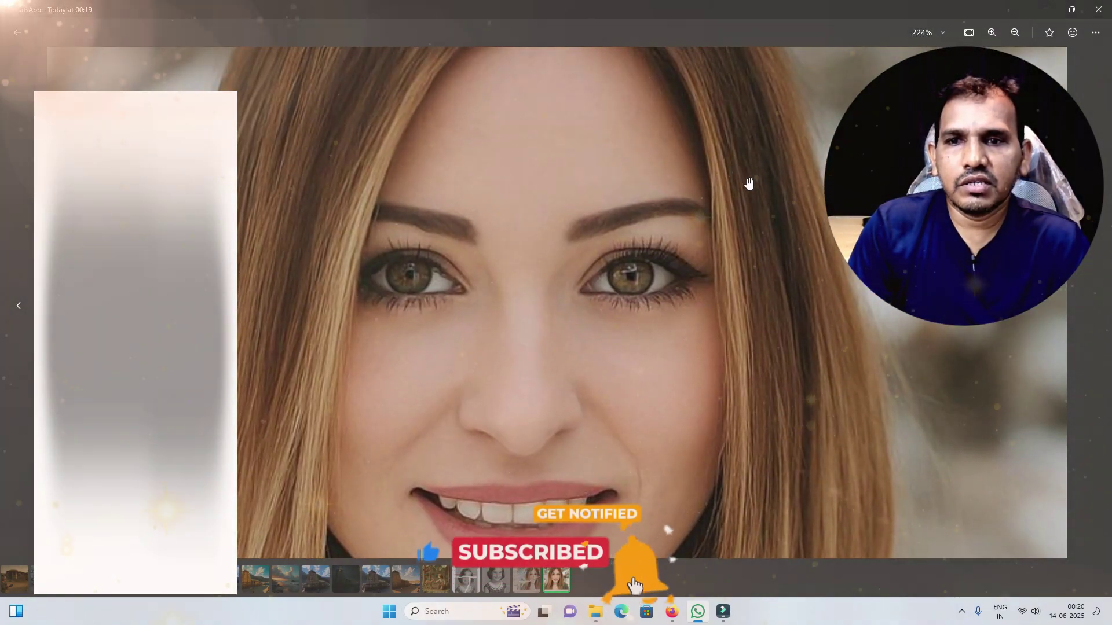
{"action": "left_click", "coordinate": [19, 306]}
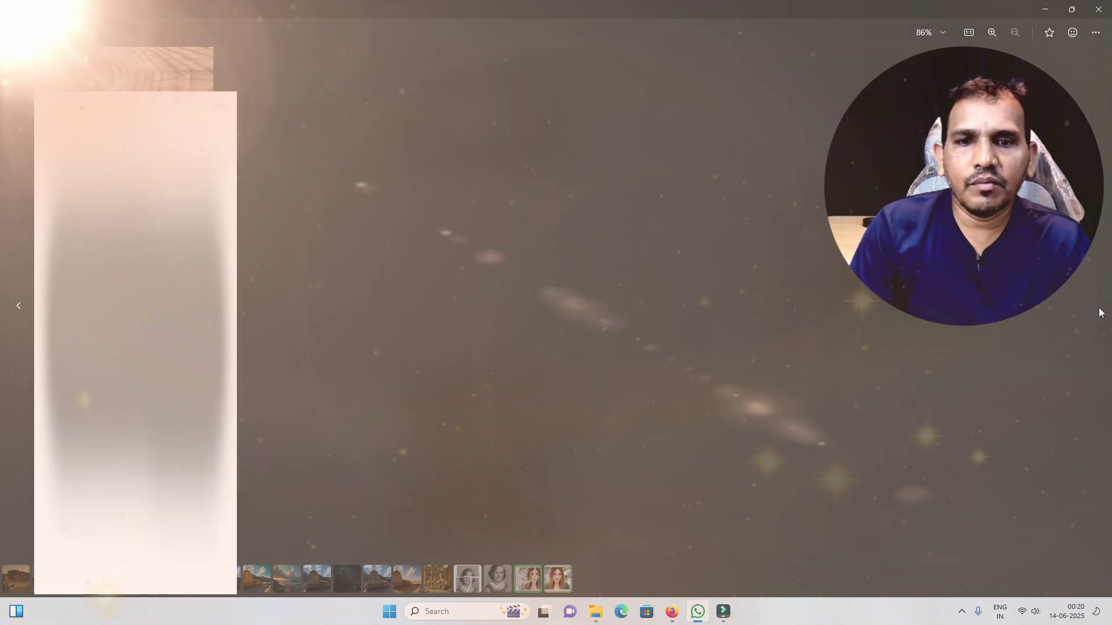
Compare the woman's restored colour portrait with the torn original, examine her face up close, and return to the chat
{"action": "key", "text": "Right"}
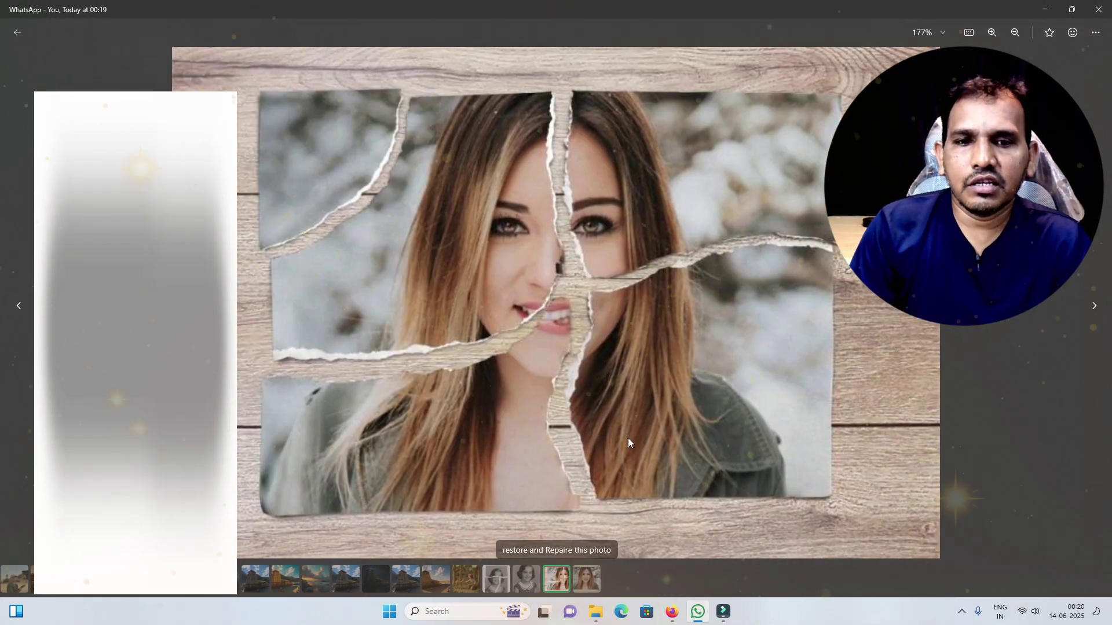
{"action": "scroll", "coordinate": [542, 267], "scroll_direction": "up", "scroll_amount": 5}
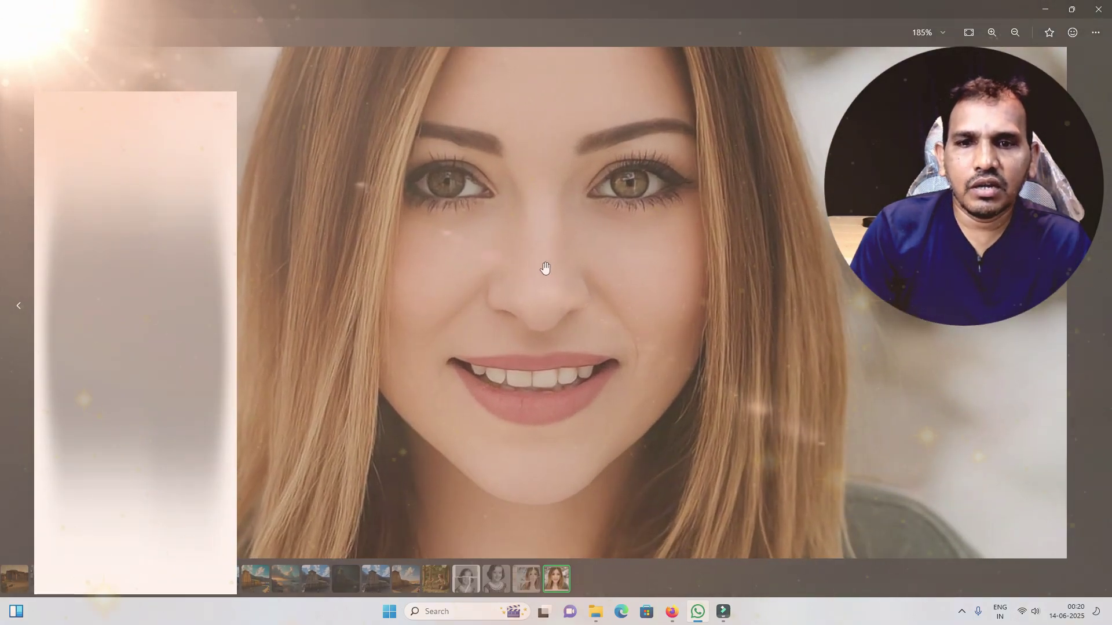
{"action": "left_click_drag", "start_coordinate": [589, 228], "coordinate": [561, 235]}
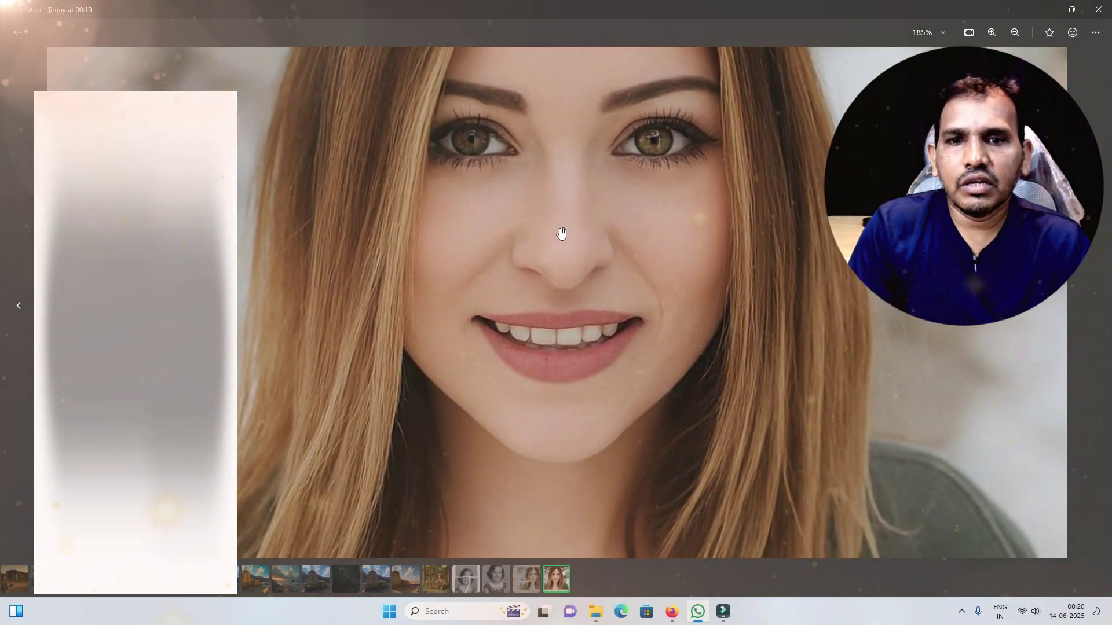
{"action": "scroll", "coordinate": [573, 231], "scroll_direction": "up", "scroll_amount": 2}
{"action": "scroll", "coordinate": [573, 231], "scroll_direction": "down", "scroll_amount": 5}
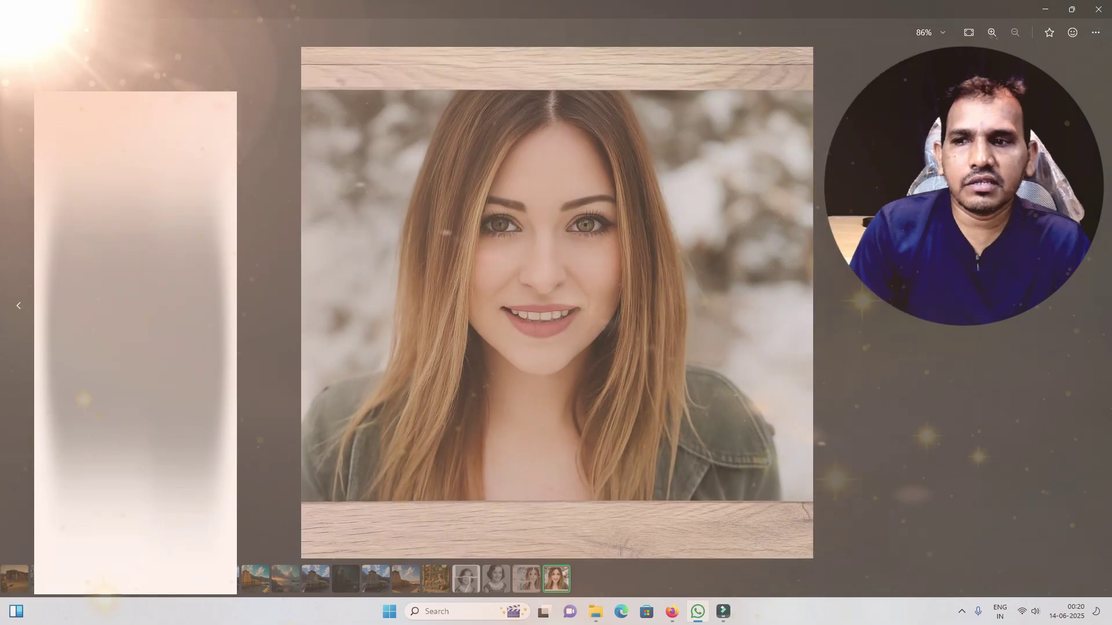
{"action": "left_click", "coordinate": [19, 306]}
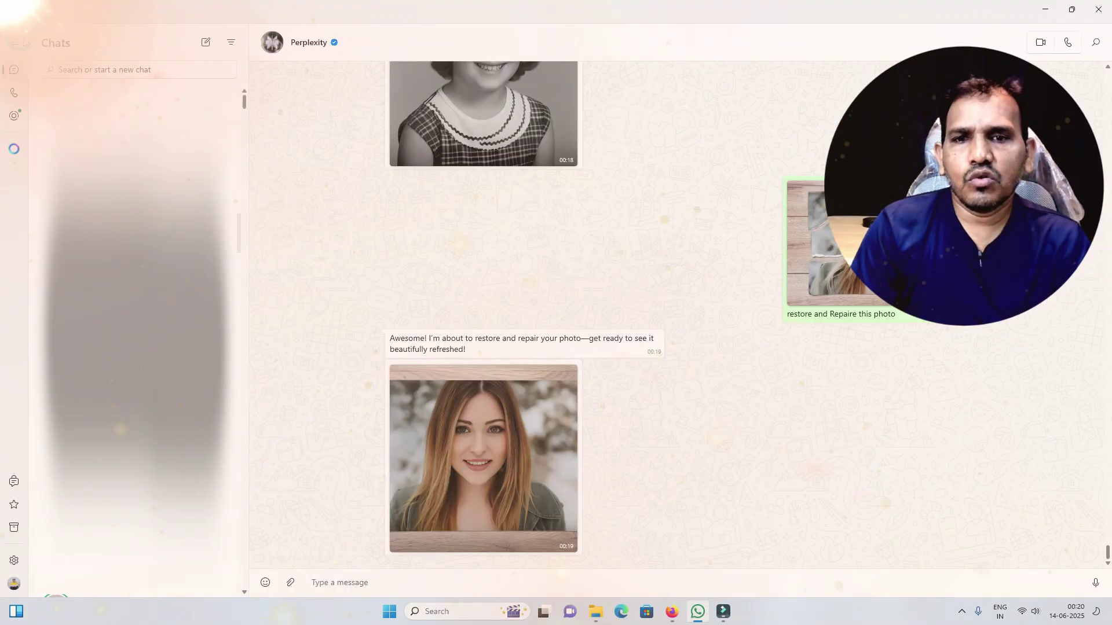
{"action": "left_click", "coordinate": [19, 39]}
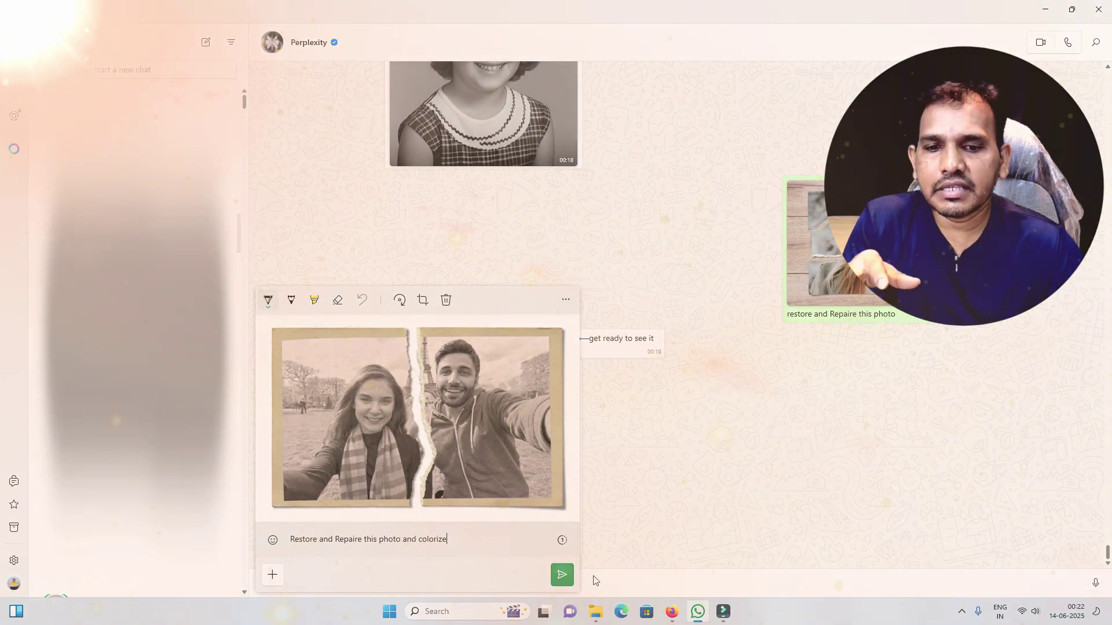
Send the torn sepia photo of the couple captioned "Restore and Repaire this photo and colorize", and view the sent original
{"action": "left_click", "coordinate": [562, 574]}
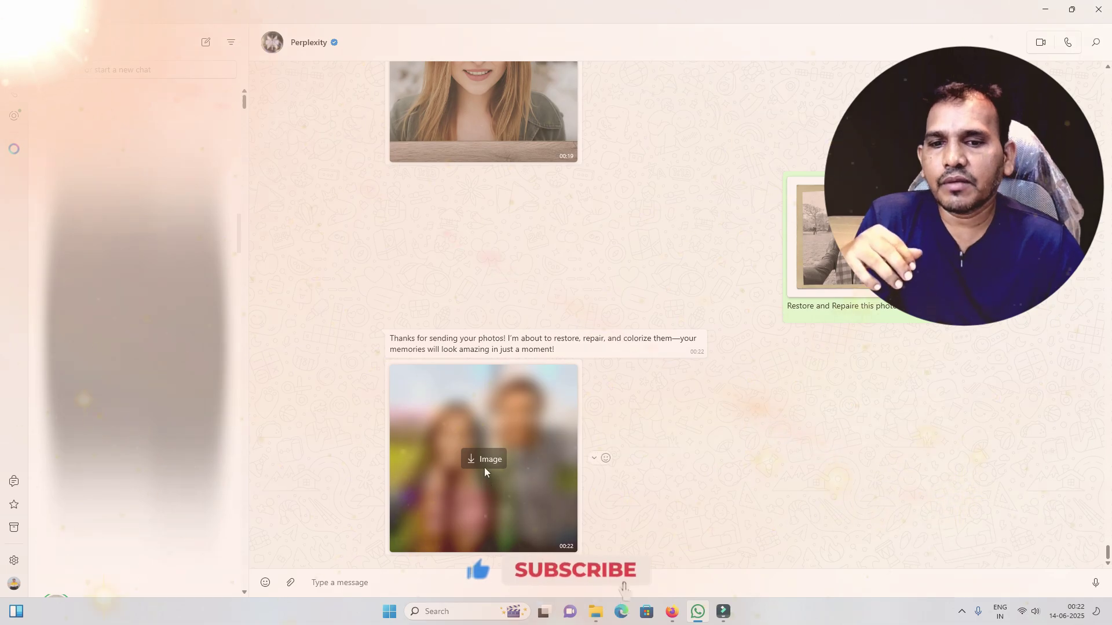
{"action": "scroll", "coordinate": [757, 318], "scroll_direction": "up", "scroll_amount": 3}
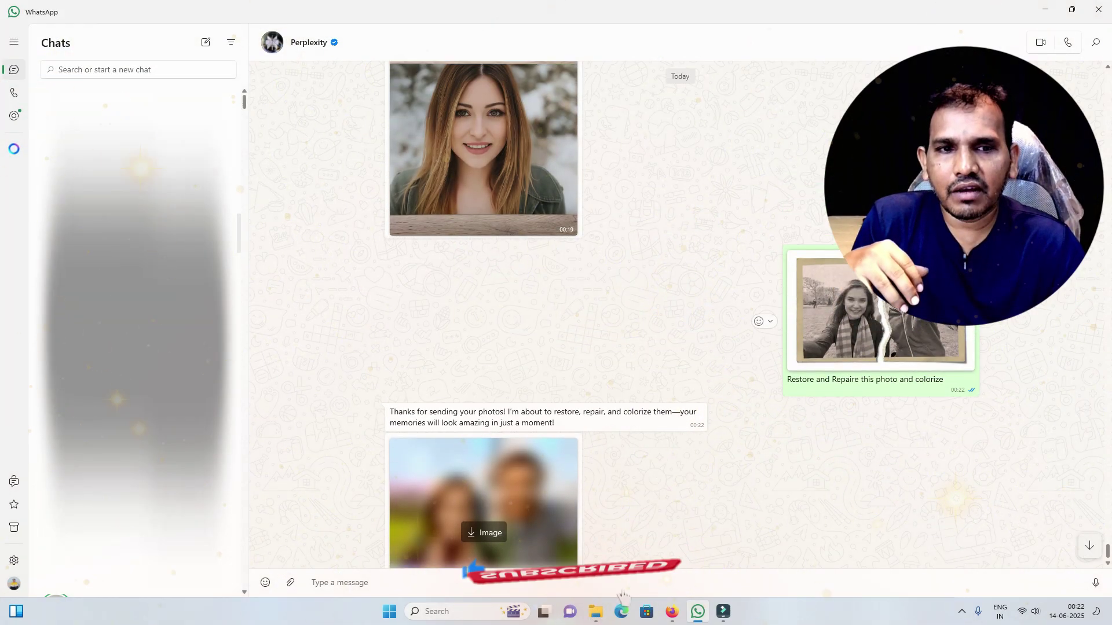
{"action": "left_click", "coordinate": [885, 363]}
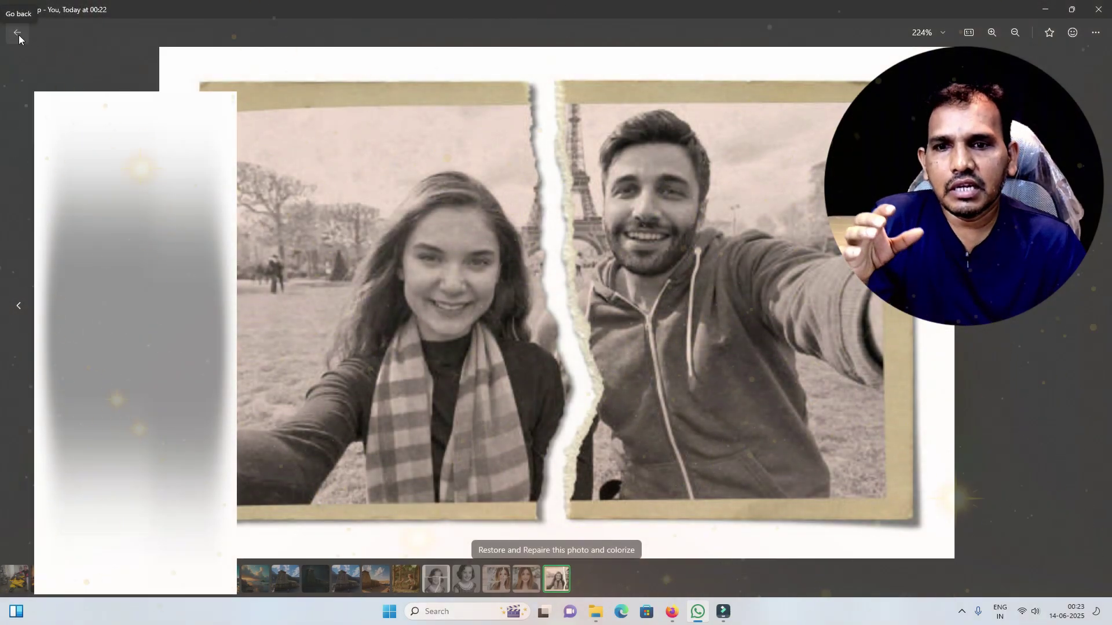
{"action": "left_click", "coordinate": [19, 35]}
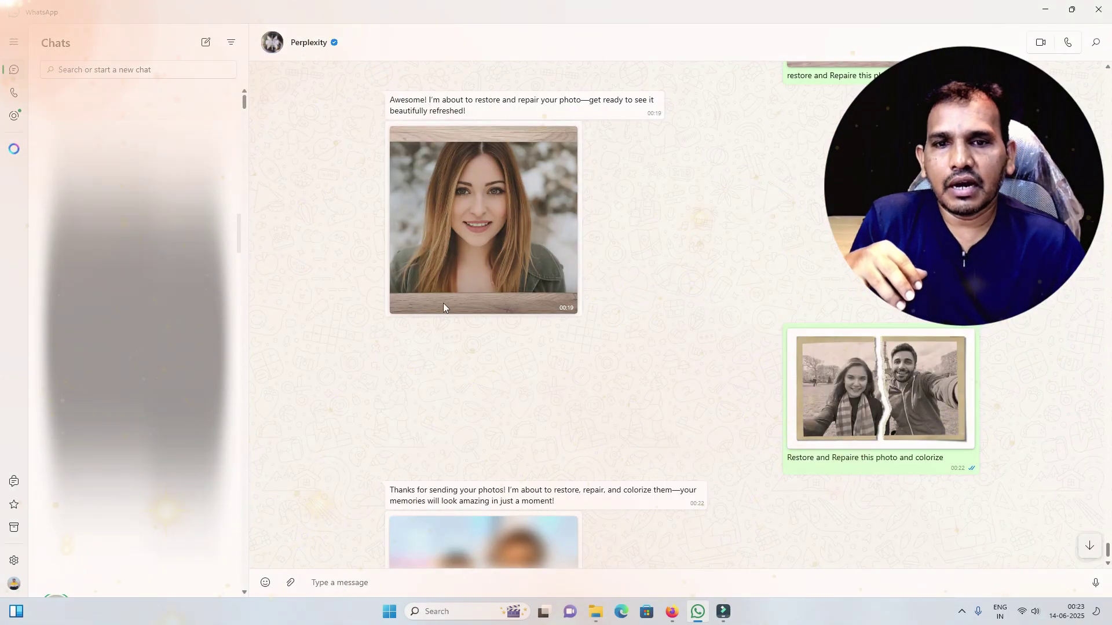
Download and open Perplexity's restored, colourized photo of the couple at the Eiffel Tower
{"action": "scroll", "coordinate": [479, 398], "scroll_direction": "down", "scroll_amount": 3}
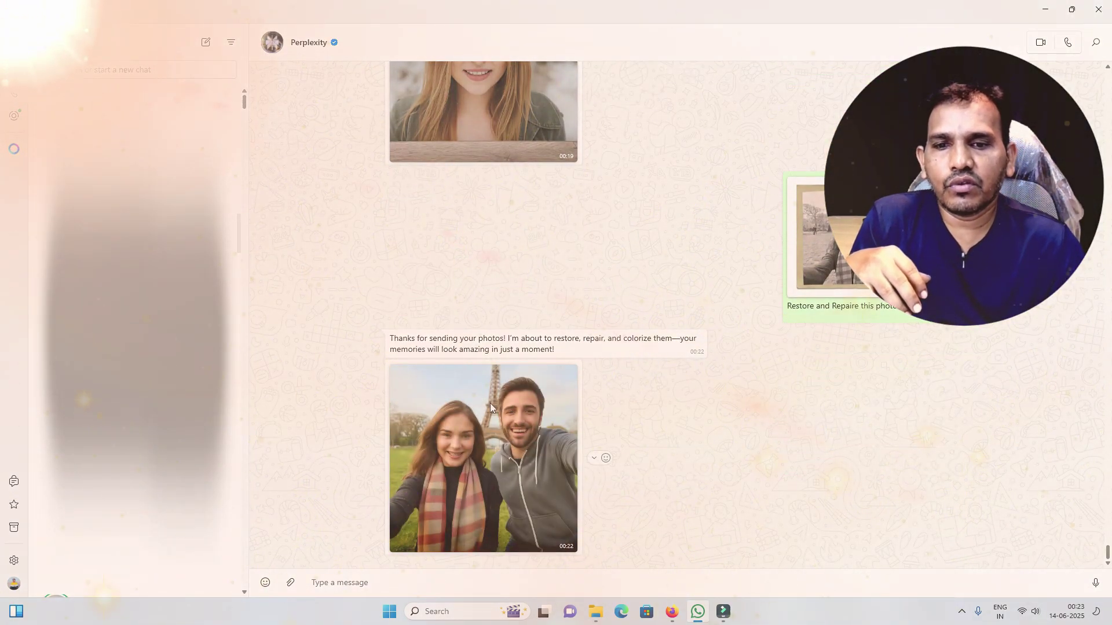
{"action": "left_click", "coordinate": [490, 433]}
{"action": "scroll", "coordinate": [617, 214], "scroll_direction": "up", "scroll_amount": 2}
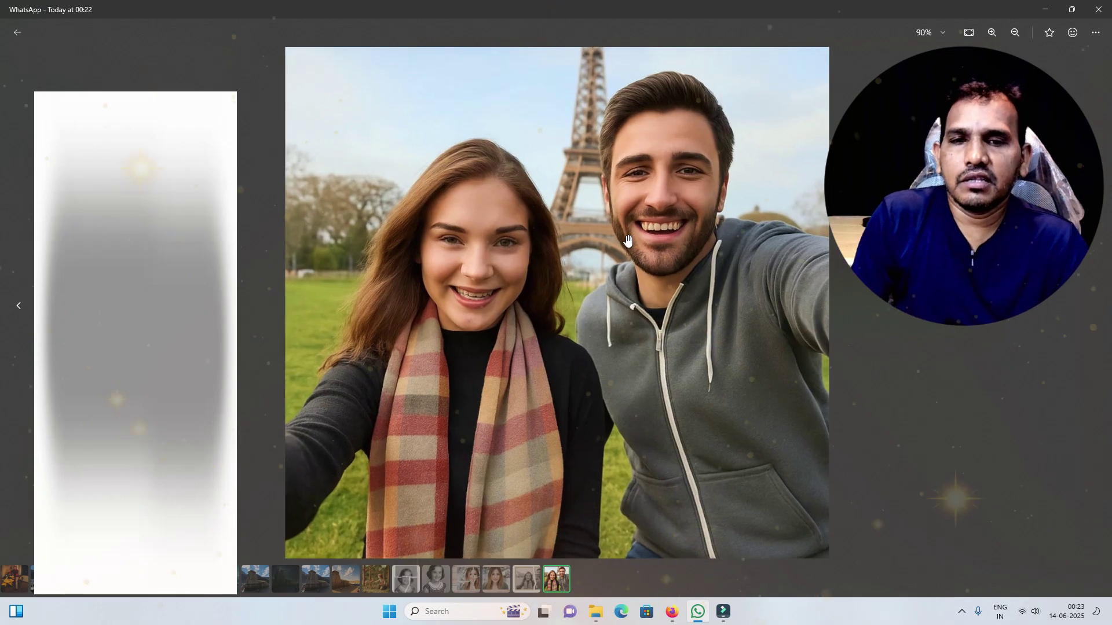
Examine the couple's faces in the colourized Eiffel Tower photo up close and compare it repeatedly with the torn sepia original
{"action": "scroll", "coordinate": [626, 233], "scroll_direction": "up", "scroll_amount": 3}
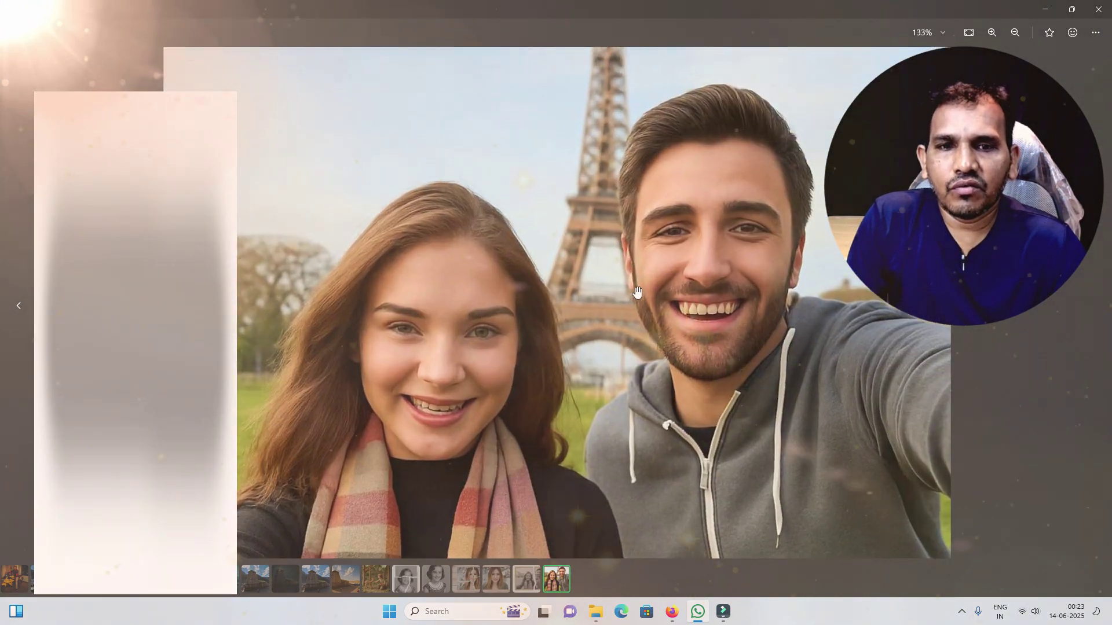
{"action": "scroll", "coordinate": [637, 293], "scroll_direction": "down", "scroll_amount": 4}
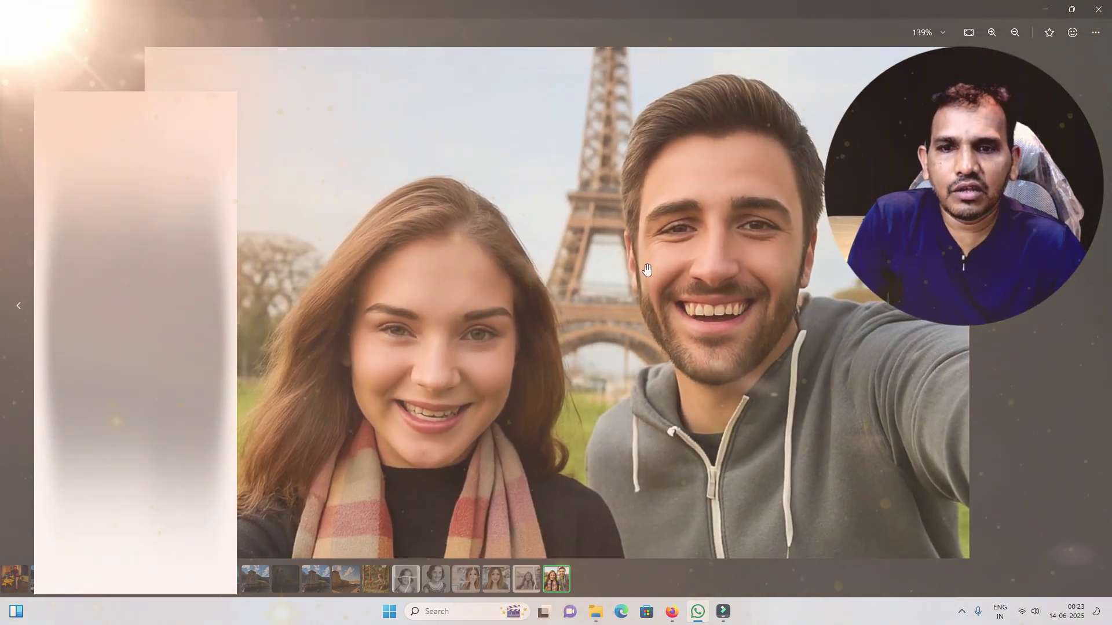
{"action": "scroll", "coordinate": [627, 259], "scroll_direction": "down", "scroll_amount": 1}
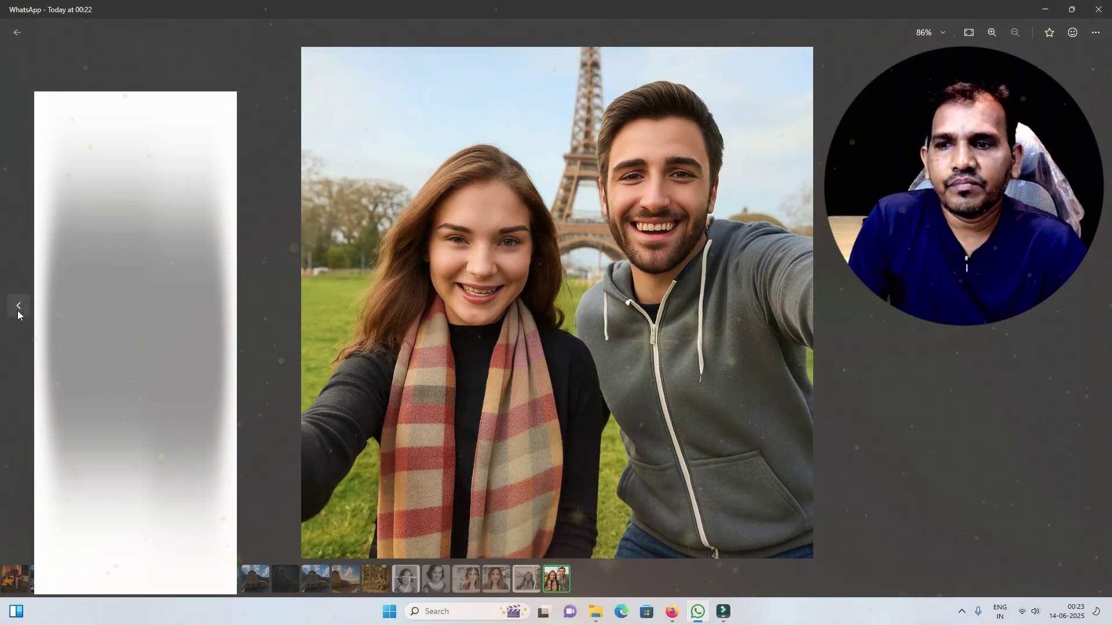
{"action": "left_click", "coordinate": [19, 307]}
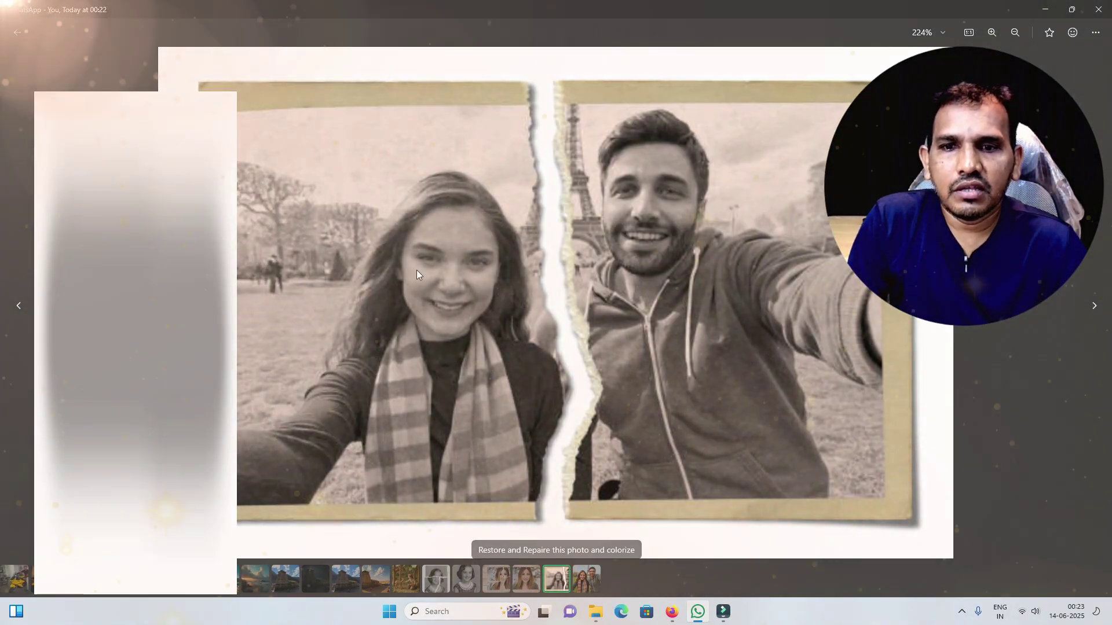
{"action": "left_click", "coordinate": [1095, 307]}
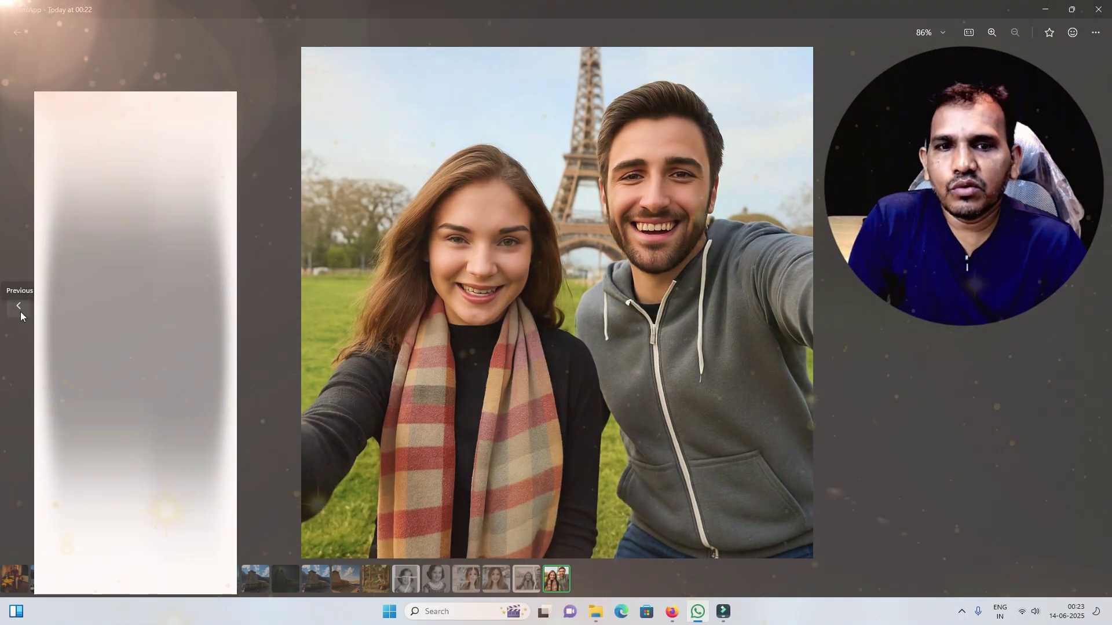
{"action": "left_click", "coordinate": [20, 308]}
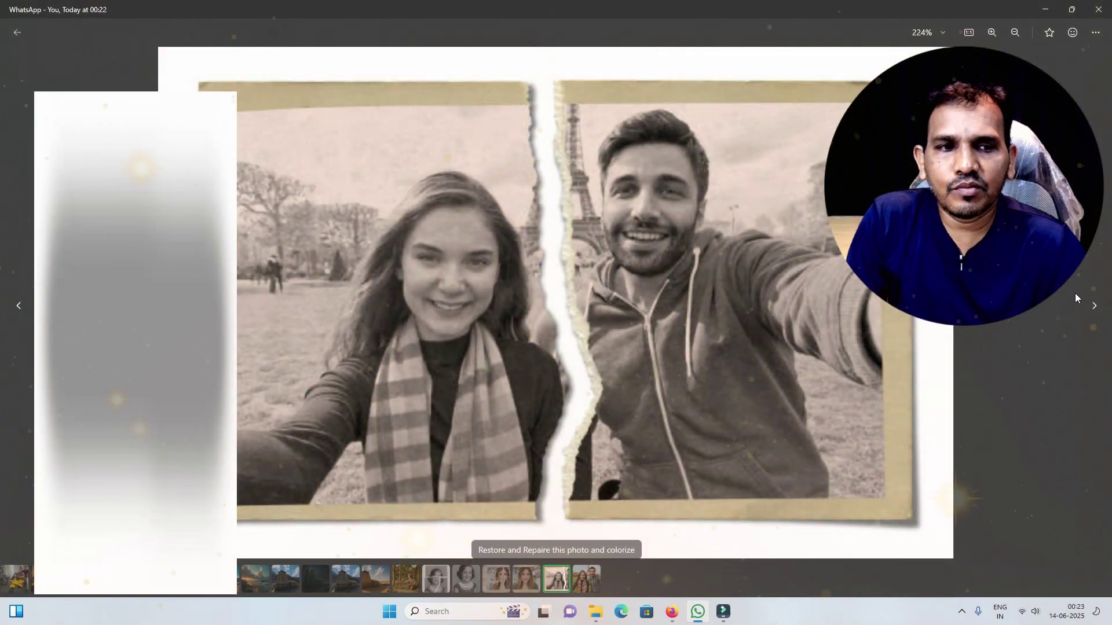
{"action": "left_click", "coordinate": [1093, 307]}
{"action": "left_click", "coordinate": [17, 300]}
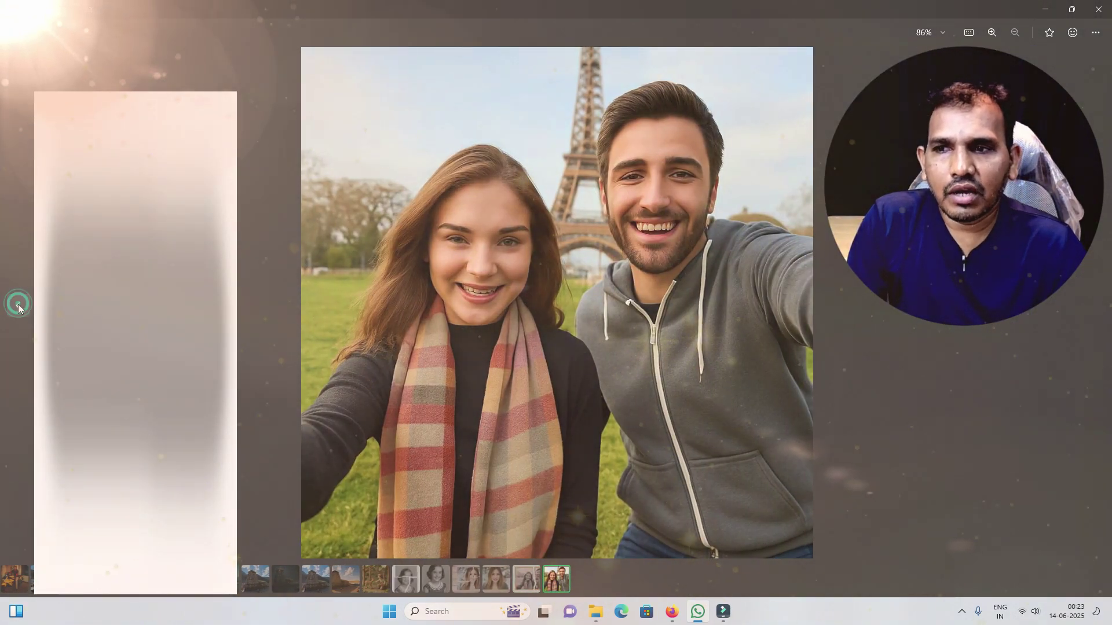
{"action": "key", "text": "alt+Tab"}
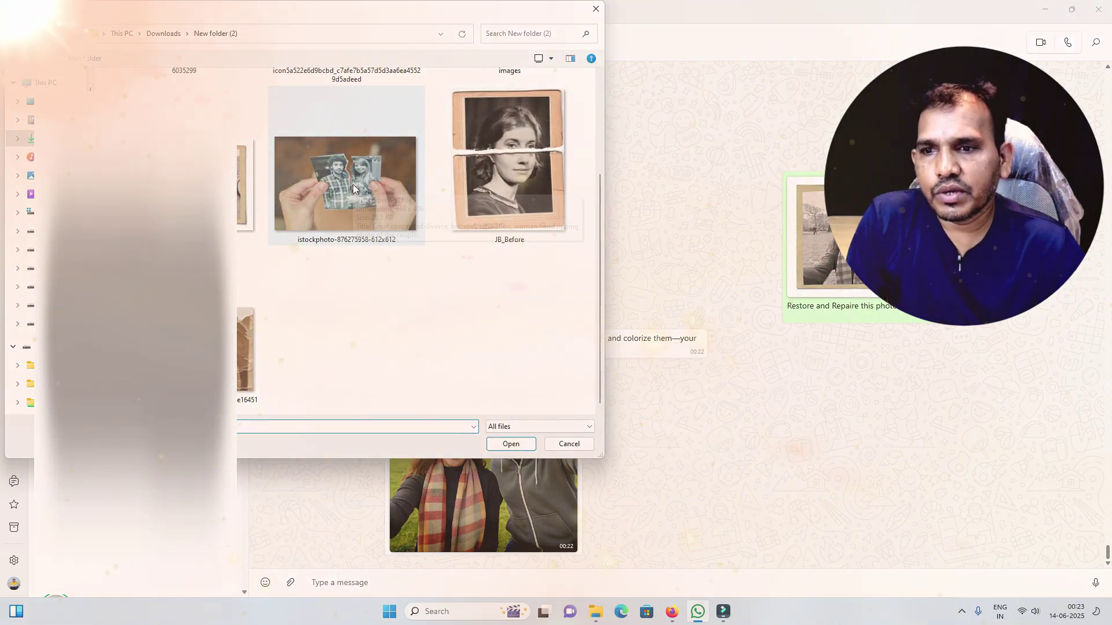
{"action": "double_click", "coordinate": [353, 184]}
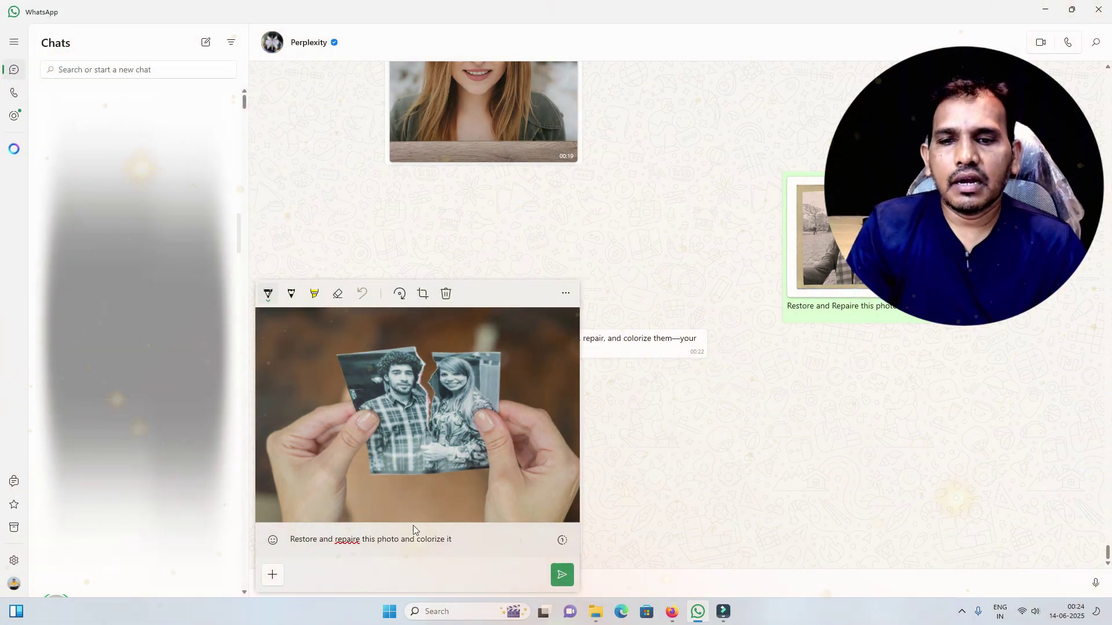
{"action": "left_click", "coordinate": [562, 574]}
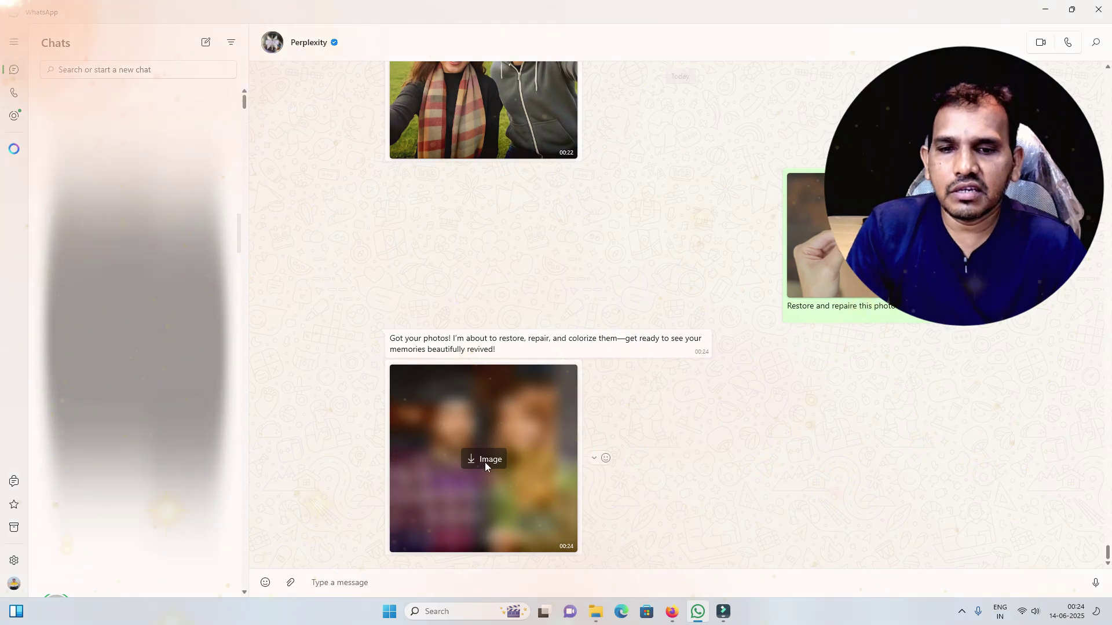
Download Perplexity's restored photo of the curly-haired man and woman, and examine the tear in the hand-held original up close
{"action": "left_click", "coordinate": [486, 460]}
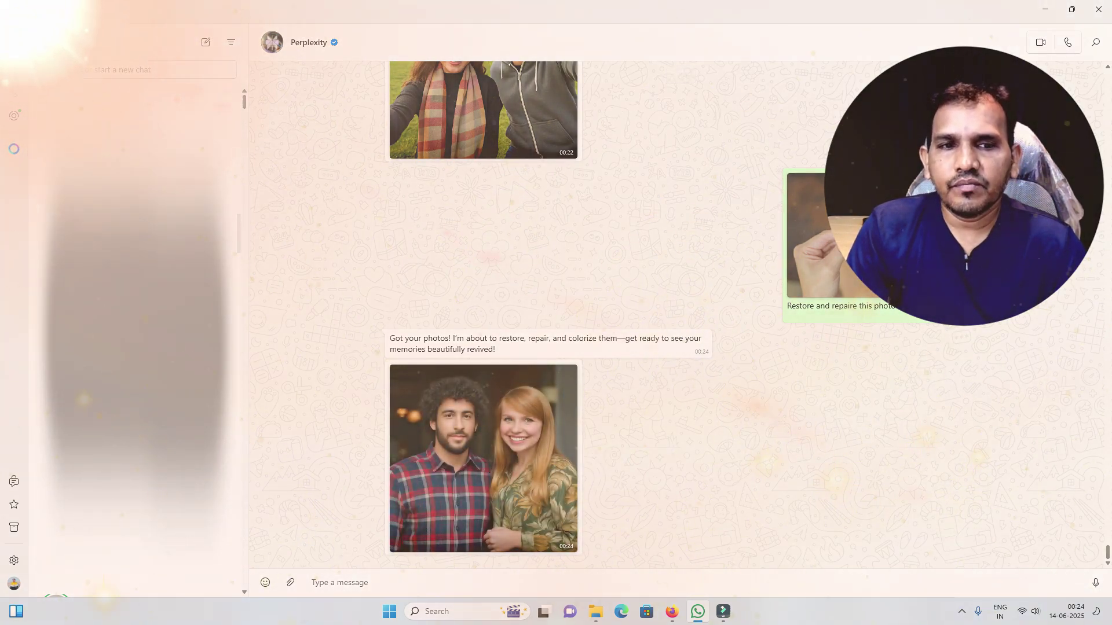
{"action": "left_click", "coordinate": [805, 235]}
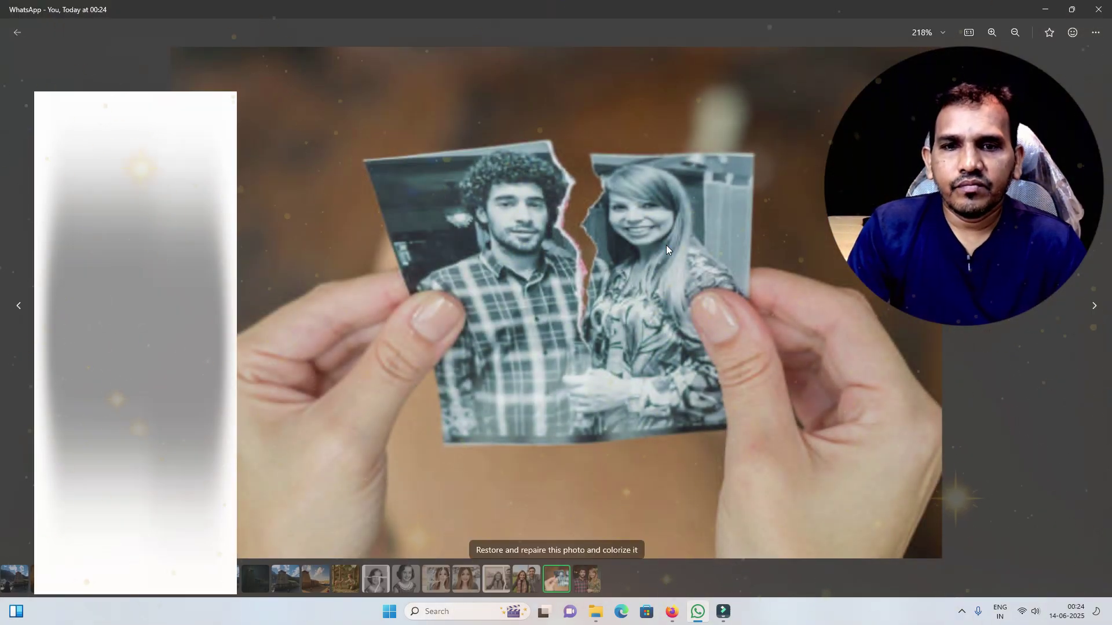
{"action": "scroll", "coordinate": [681, 255], "scroll_direction": "up", "scroll_amount": 2}
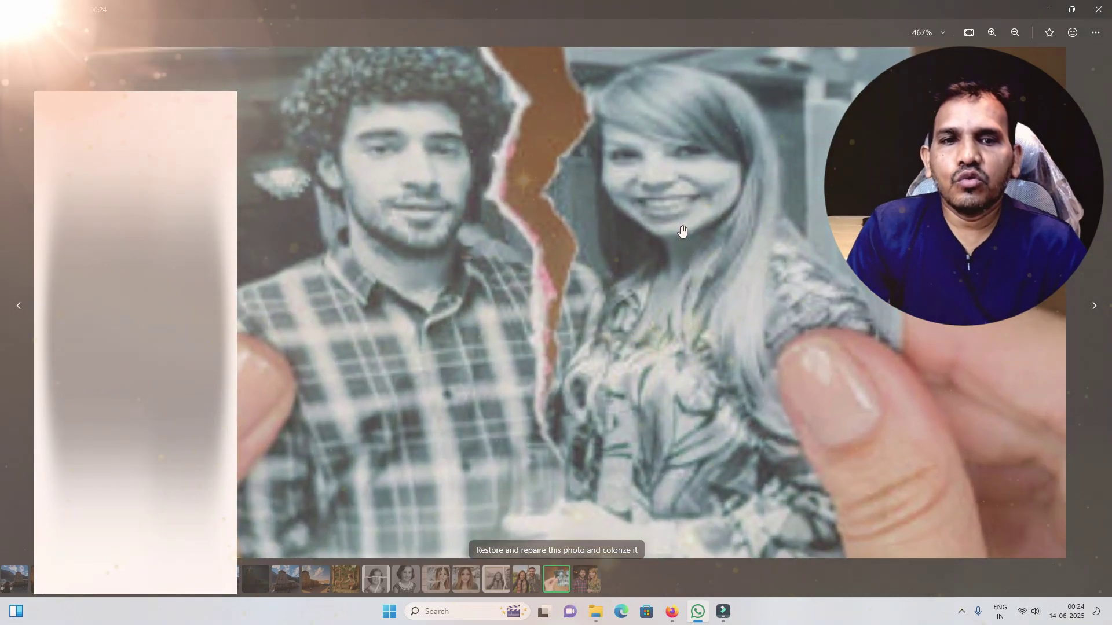
{"action": "scroll", "coordinate": [683, 256], "scroll_direction": "down", "scroll_amount": 1}
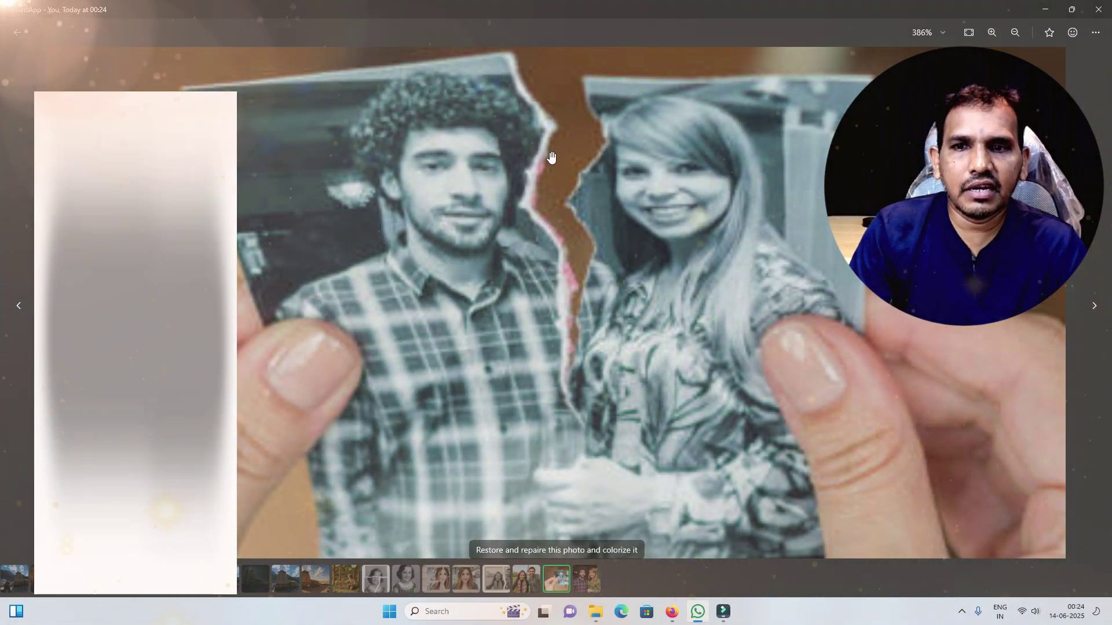
{"action": "scroll", "coordinate": [529, 212], "scroll_direction": "down", "scroll_amount": 1}
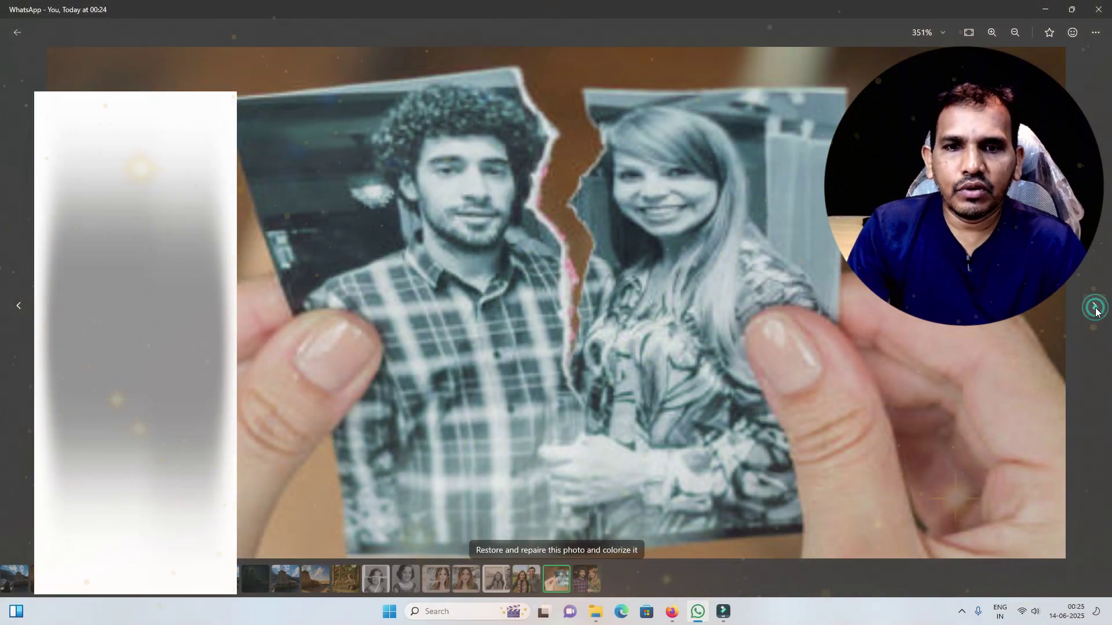
{"action": "left_click", "coordinate": [1095, 308]}
{"action": "left_click", "coordinate": [17, 33]}
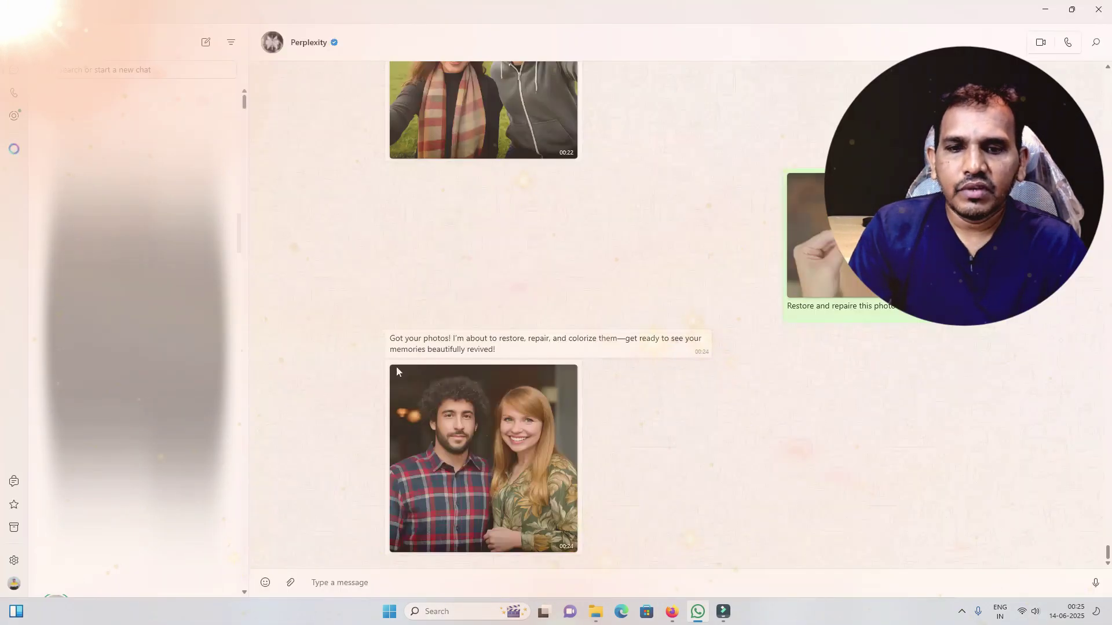
Open the restored photo of the curly-haired man and woman, examine their faces up close, and compare it with the torn original
{"action": "left_click", "coordinate": [458, 455]}
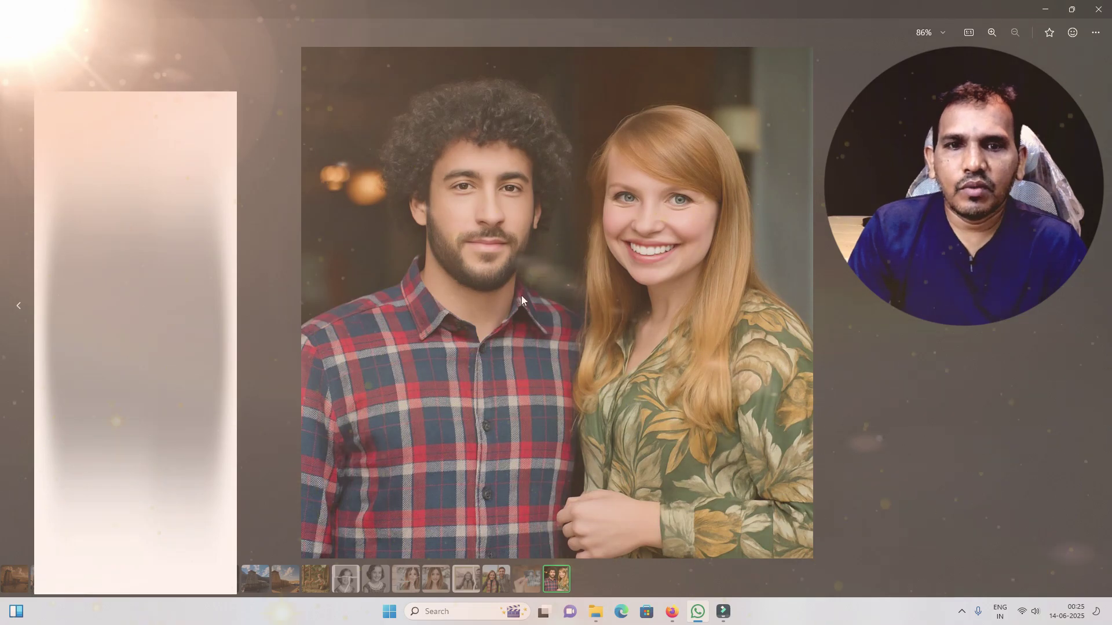
{"action": "scroll", "coordinate": [524, 282], "scroll_direction": "up", "scroll_amount": 3}
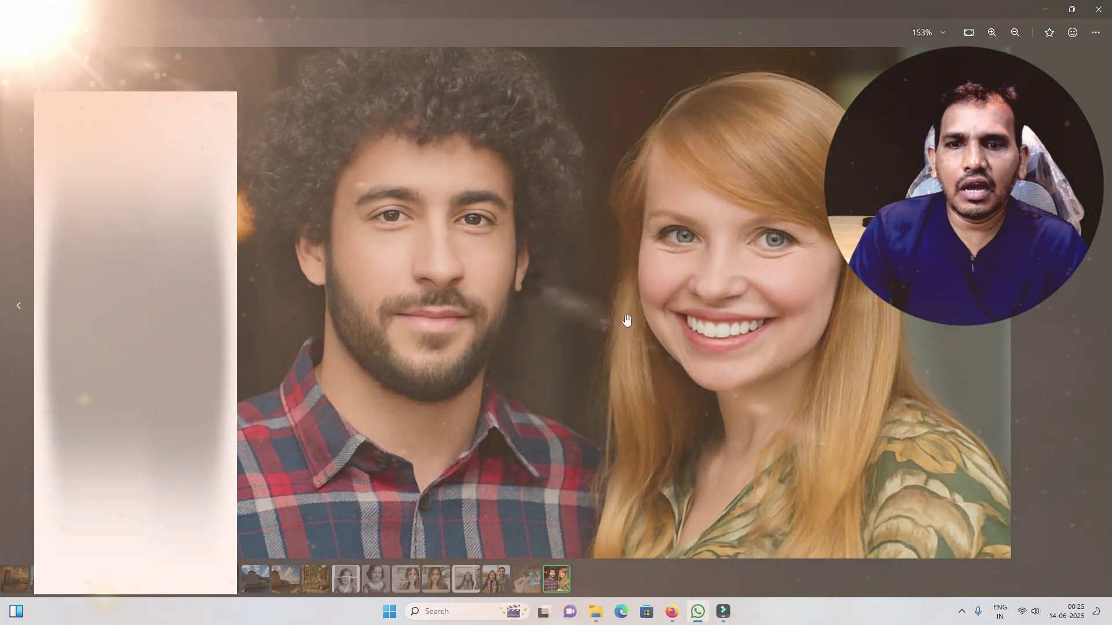
{"action": "scroll", "coordinate": [629, 320], "scroll_direction": "down", "scroll_amount": 4}
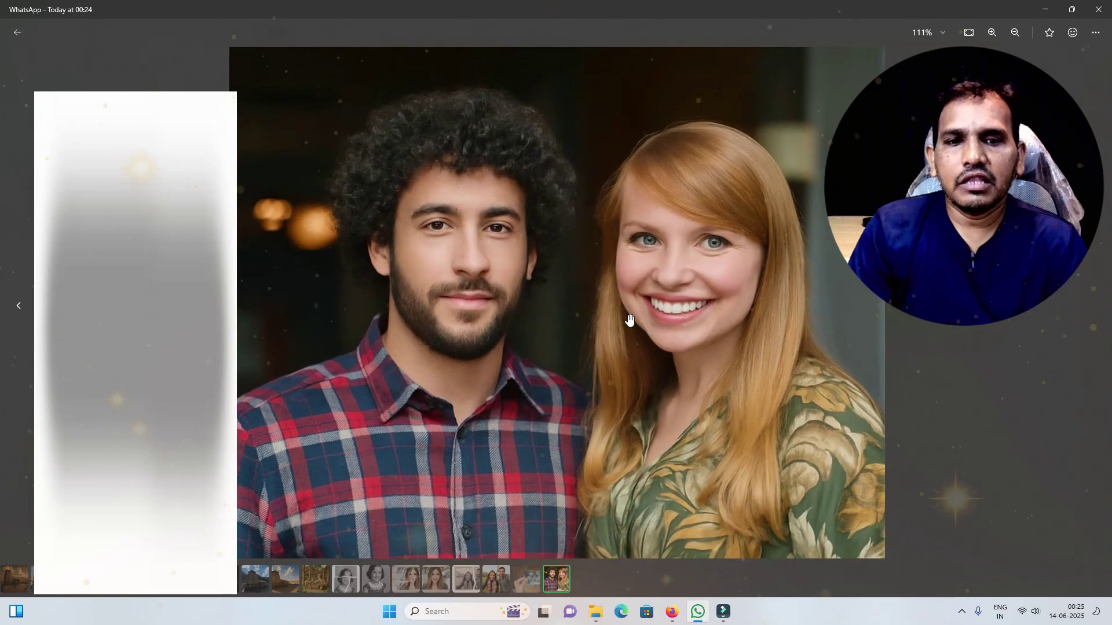
{"action": "scroll", "coordinate": [629, 320], "scroll_direction": "up", "scroll_amount": 2}
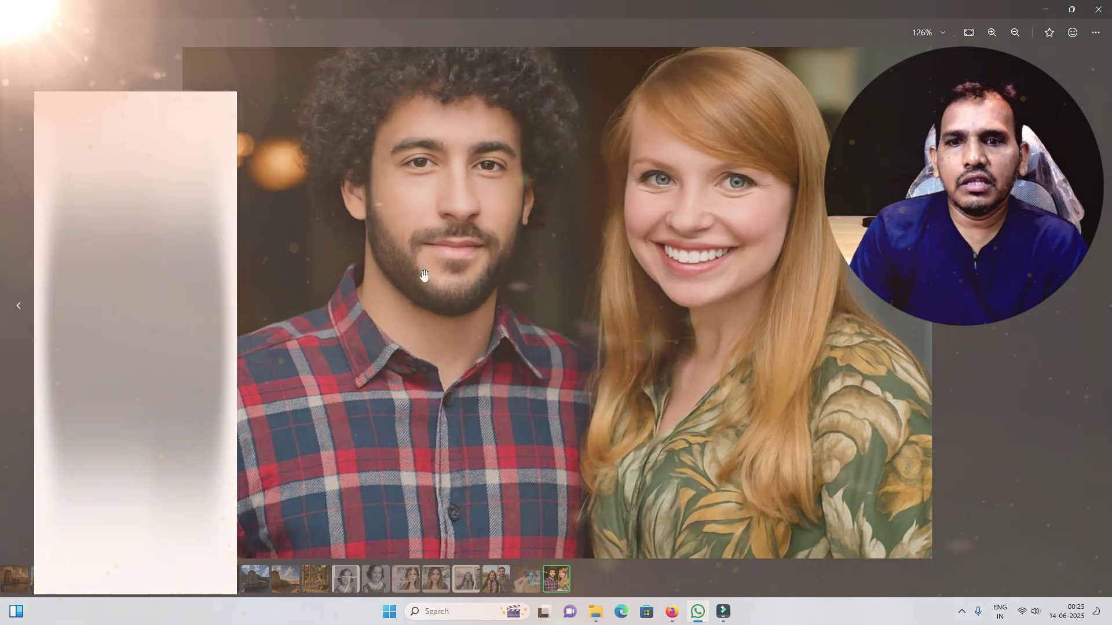
{"action": "scroll", "coordinate": [429, 278], "scroll_direction": "up", "scroll_amount": 7}
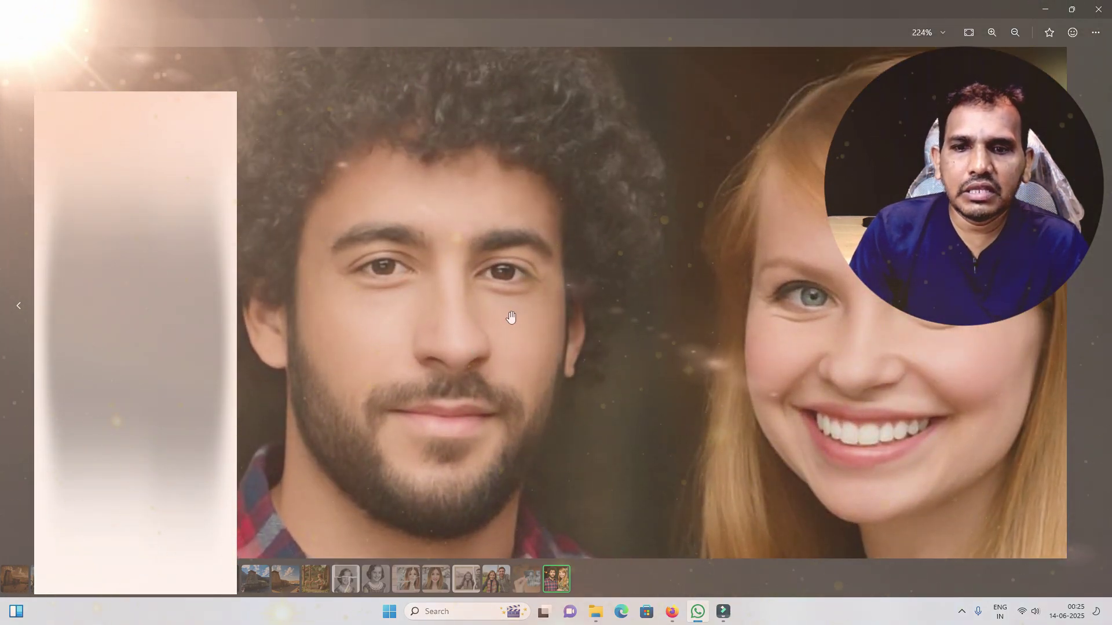
{"action": "scroll", "coordinate": [510, 318], "scroll_direction": "down", "scroll_amount": 8}
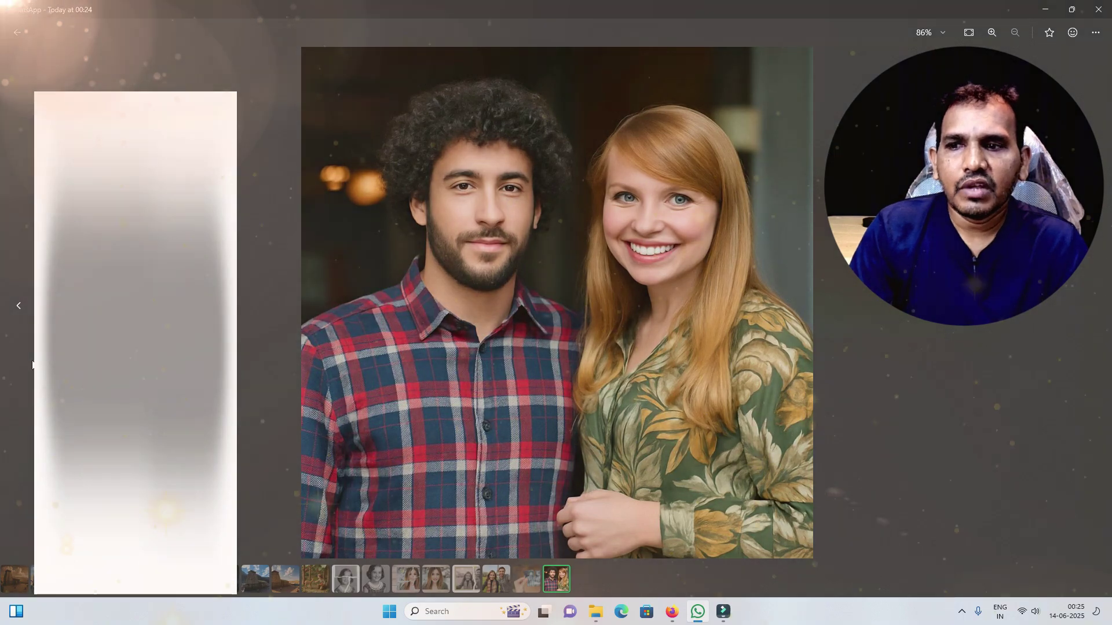
{"action": "left_click", "coordinate": [18, 308]}
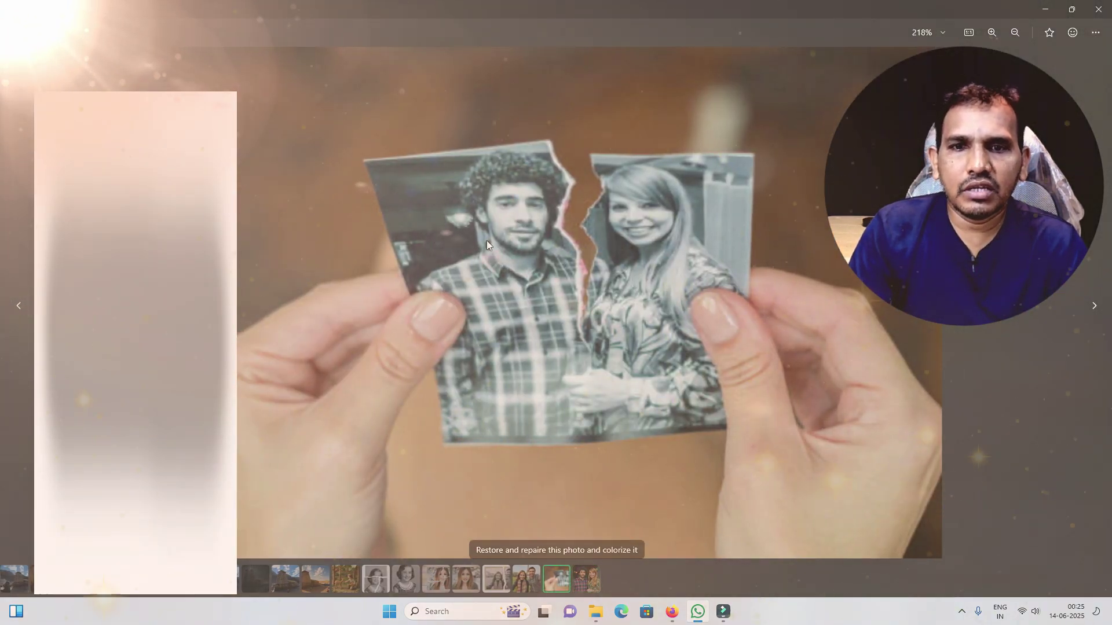
Zoom in on the torn hand-held original, view the couple's faces in the colorized version up close, and return to the chat
{"action": "scroll", "coordinate": [611, 258], "scroll_direction": "up", "scroll_amount": 4}
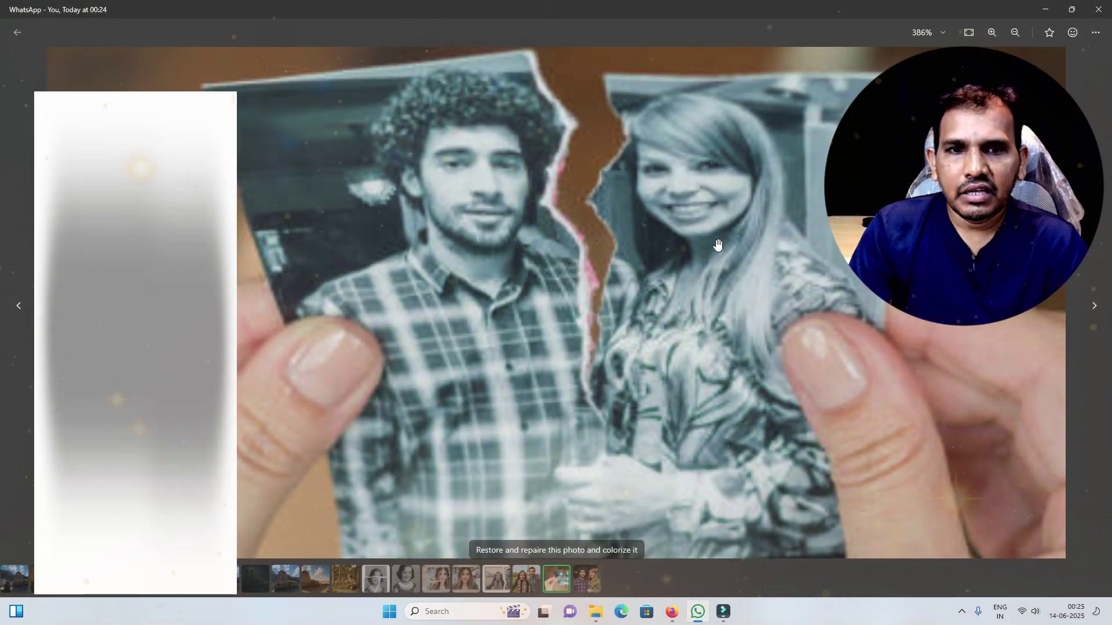
{"action": "left_click", "coordinate": [1094, 305]}
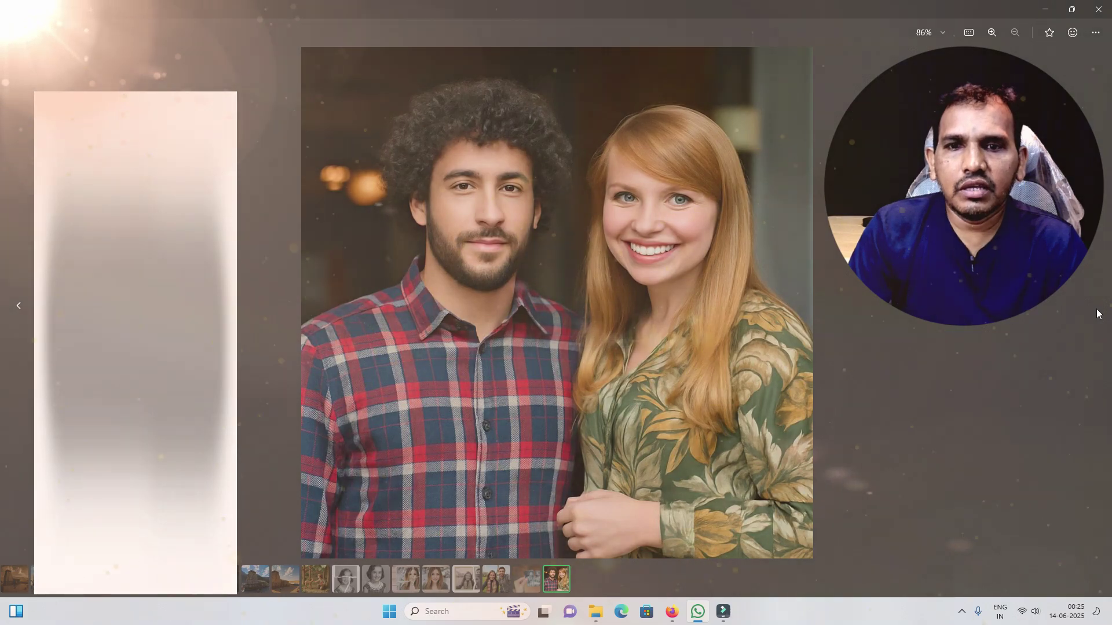
{"action": "scroll", "coordinate": [523, 321], "scroll_direction": "up", "scroll_amount": 3}
{"action": "left_click_drag", "start_coordinate": [571, 302], "coordinate": [573, 489]}
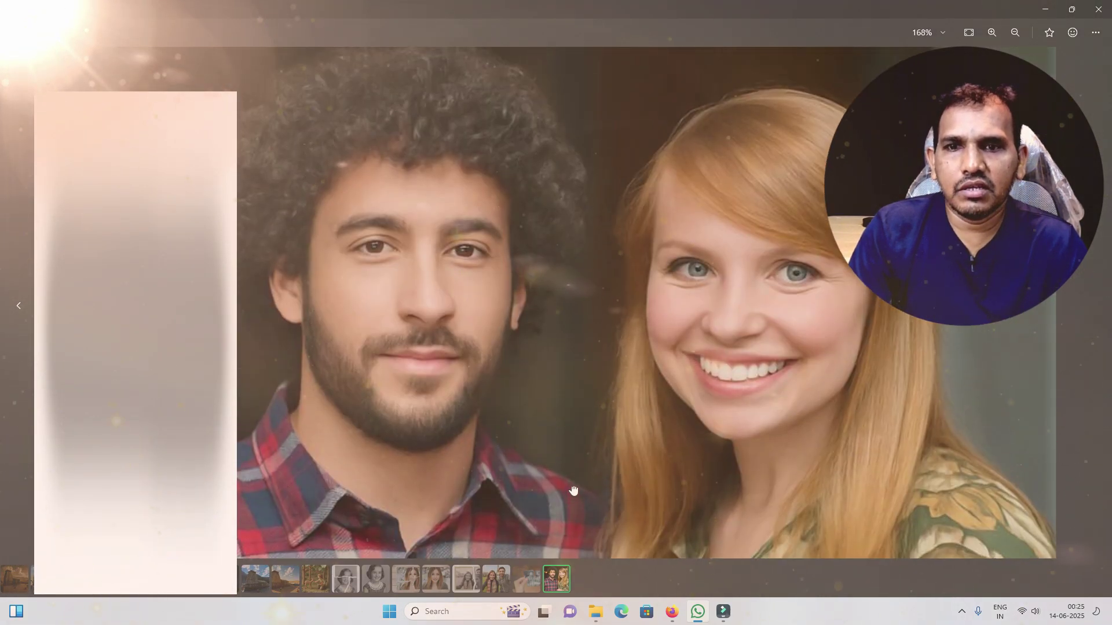
{"action": "scroll", "coordinate": [592, 364], "scroll_direction": "down", "scroll_amount": 3}
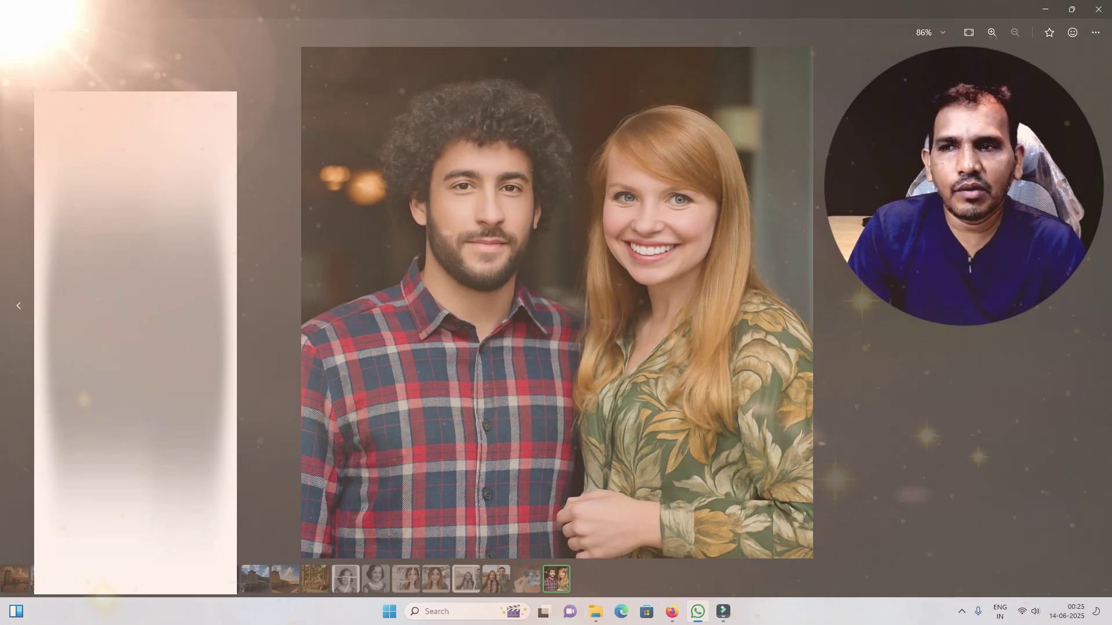
{"action": "key", "text": "Escape"}
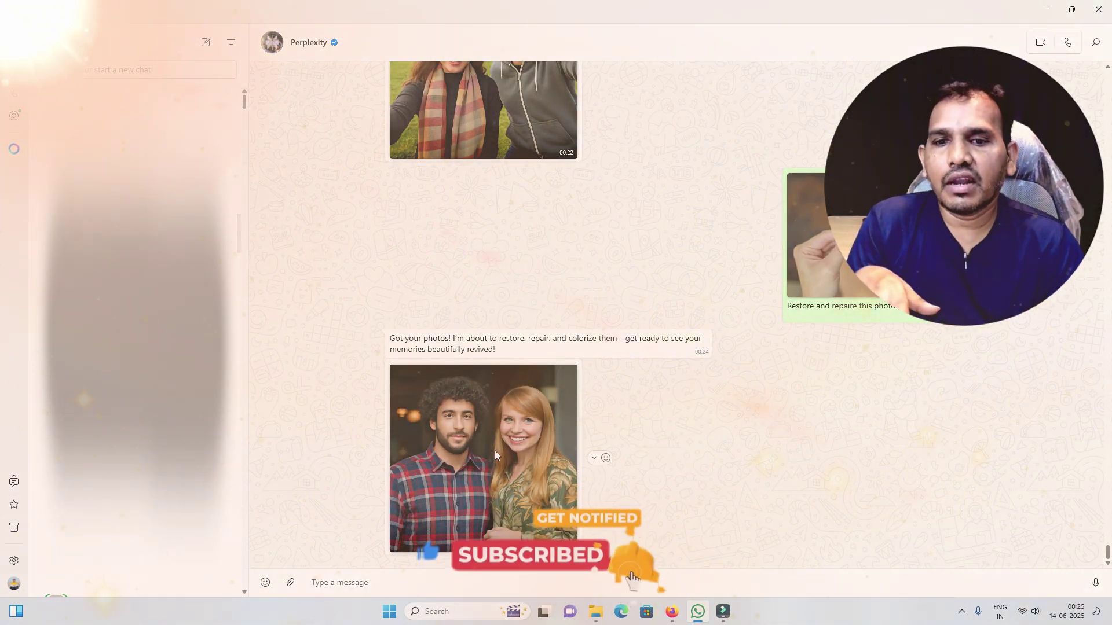
{"action": "left_click", "coordinate": [458, 479]}
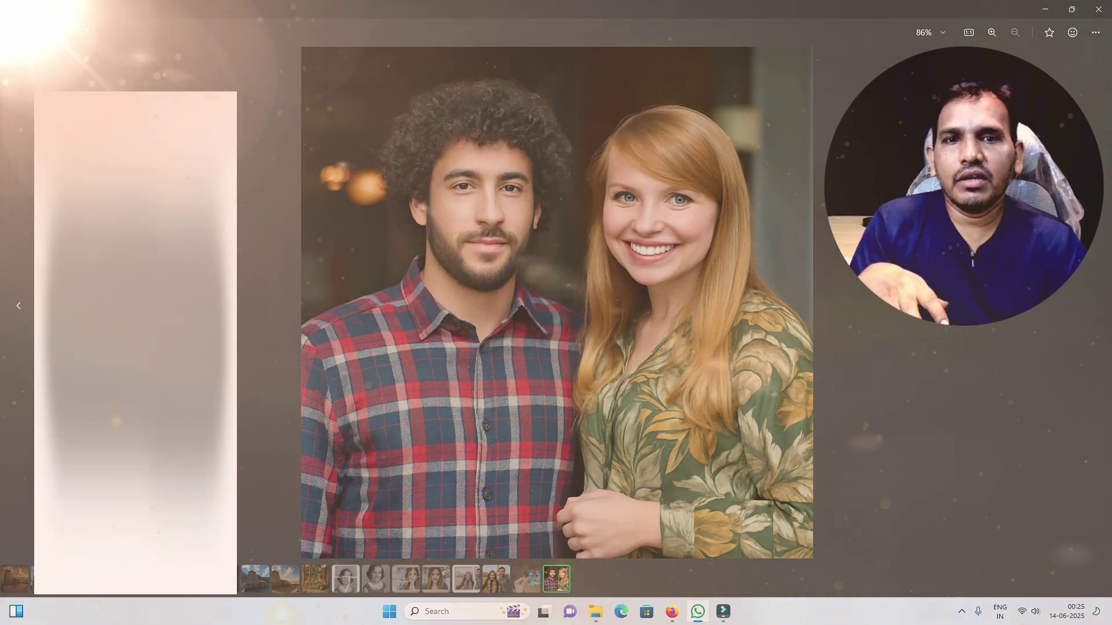
{"action": "left_click", "coordinate": [19, 39]}
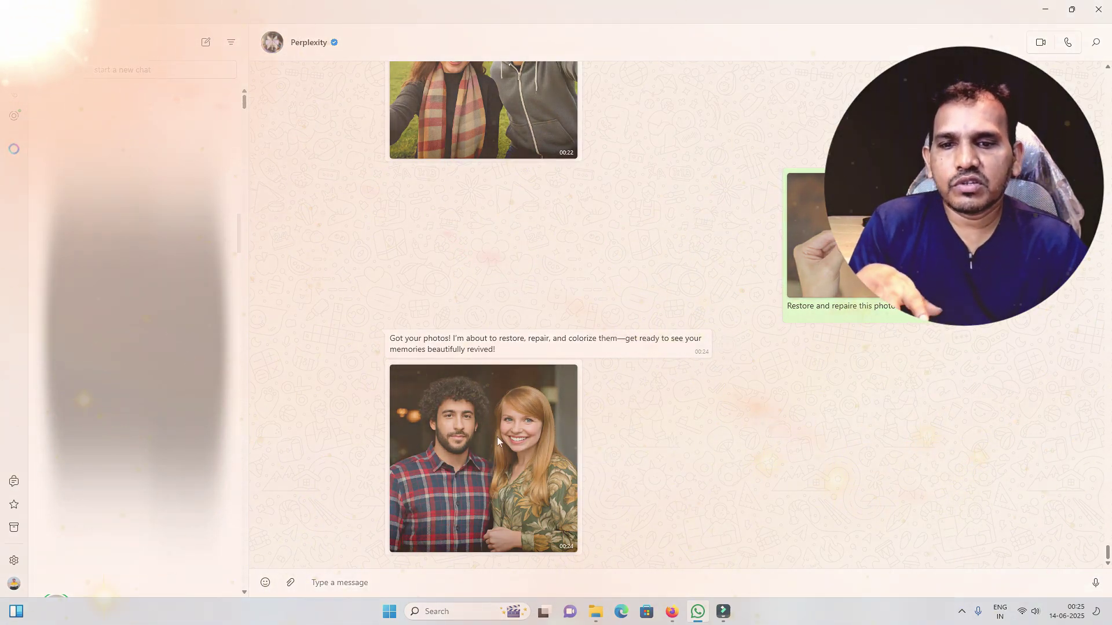
Attach the file images from New folder (2) and send it to Perplexity captioned "Restore and repaire this photo and colorize it"
{"action": "left_click", "coordinate": [291, 583]}
{"action": "left_click", "coordinate": [298, 461]}
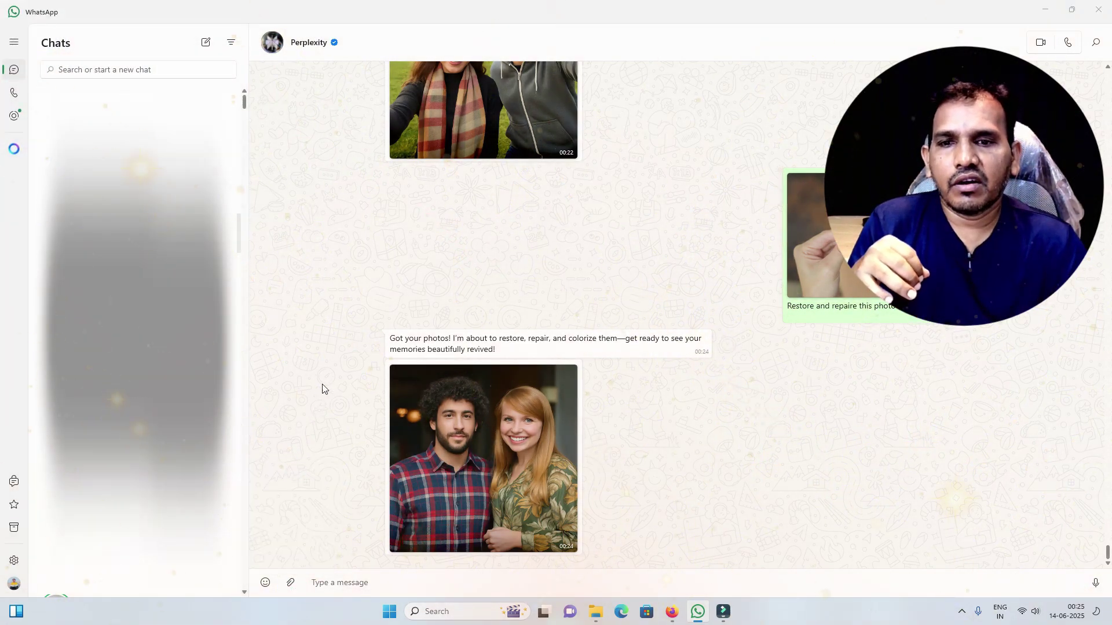
{"action": "scroll", "coordinate": [453, 313], "scroll_direction": "down", "scroll_amount": 2}
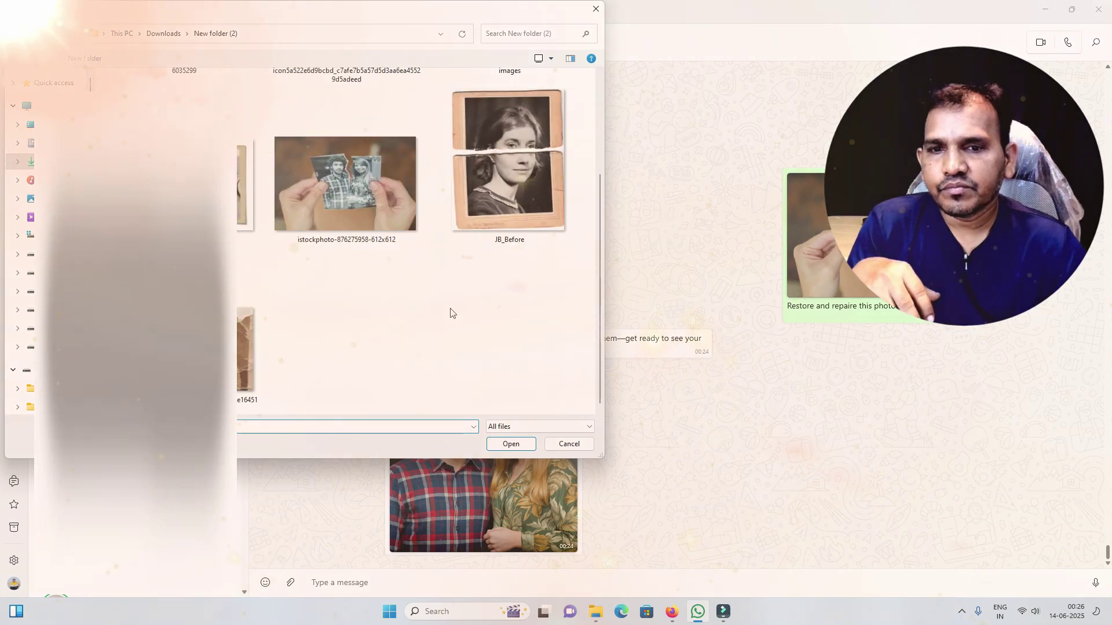
{"action": "scroll", "coordinate": [452, 313], "scroll_direction": "up", "scroll_amount": 2}
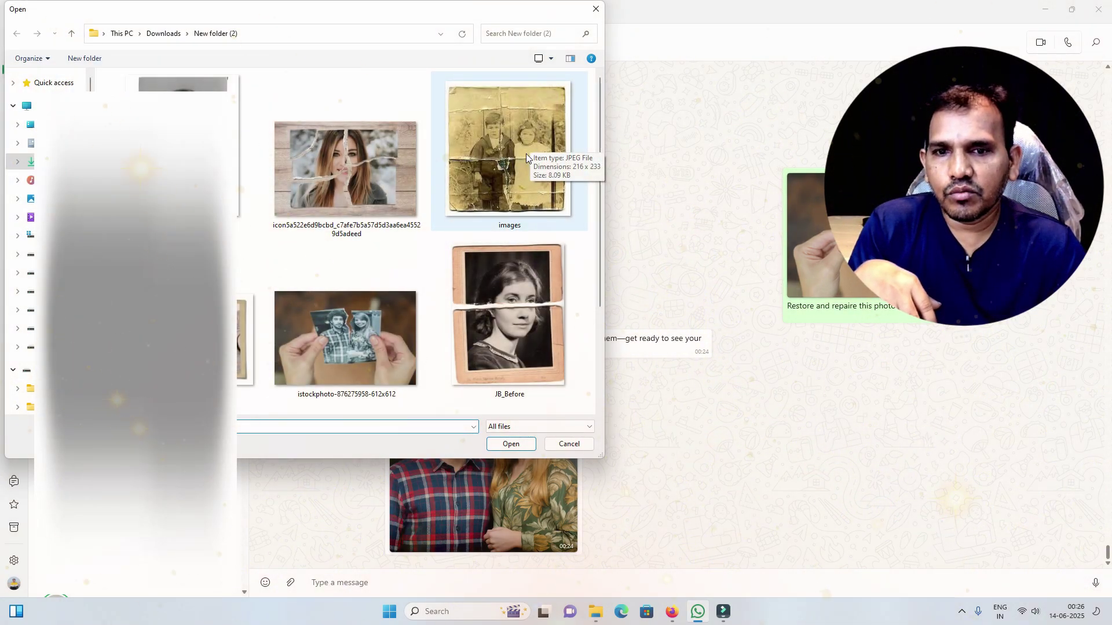
{"action": "double_click", "coordinate": [491, 155]}
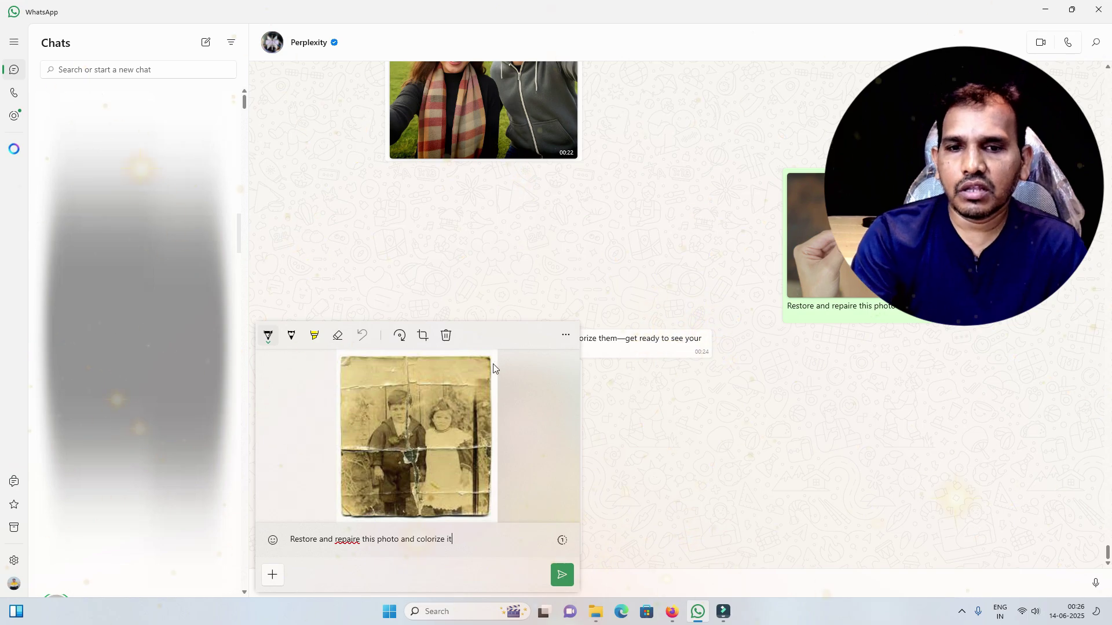
{"action": "key", "text": "Return"}
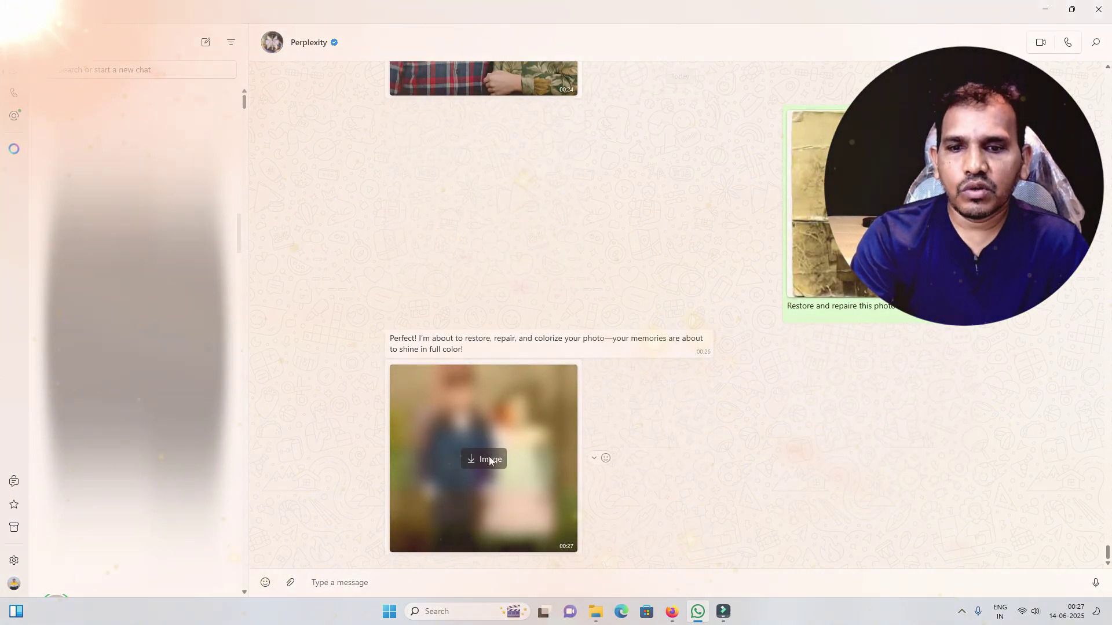
Download and open Perplexity's restored photo of the two children, and examine the creases and tears in the sepia original up close
{"action": "left_click", "coordinate": [478, 442]}
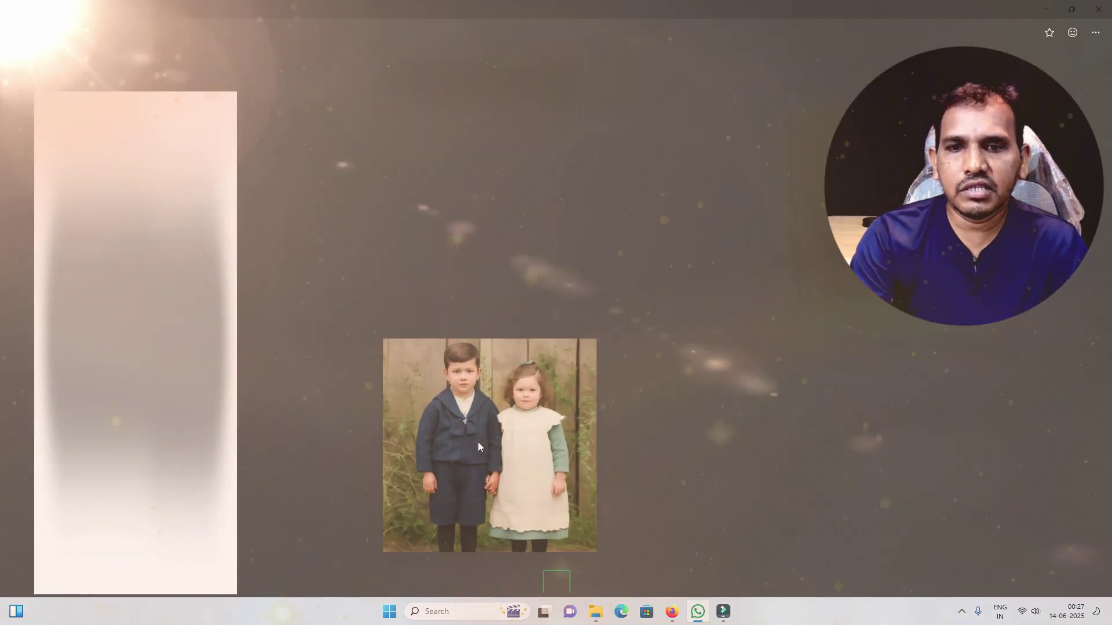
{"action": "scroll", "coordinate": [648, 254], "scroll_direction": "up", "scroll_amount": 3}
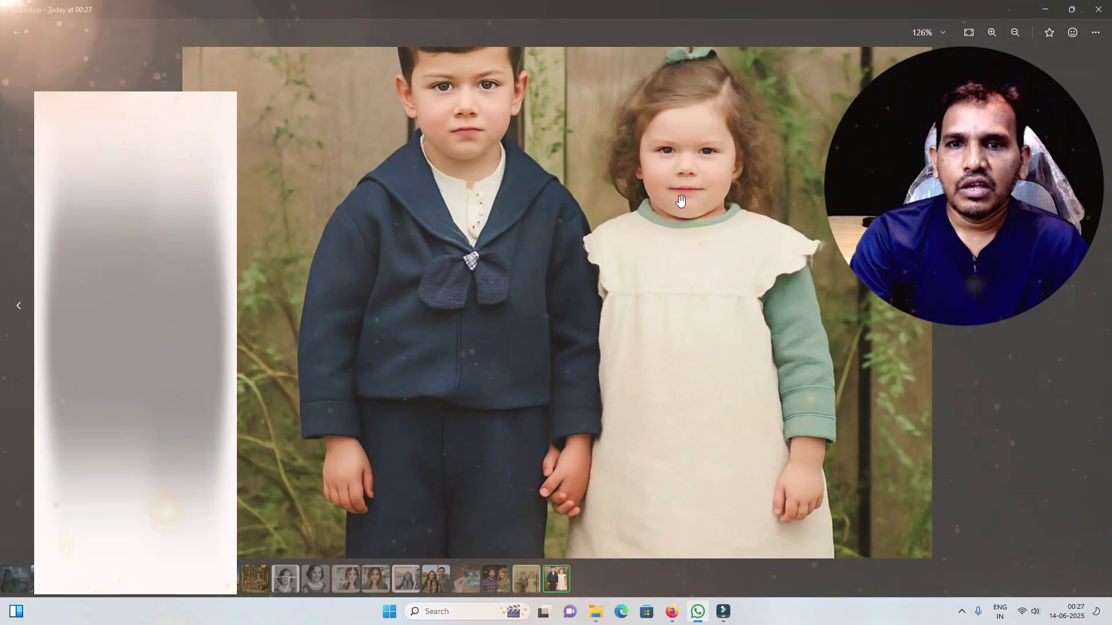
{"action": "scroll", "coordinate": [648, 253], "scroll_direction": "down", "scroll_amount": 3}
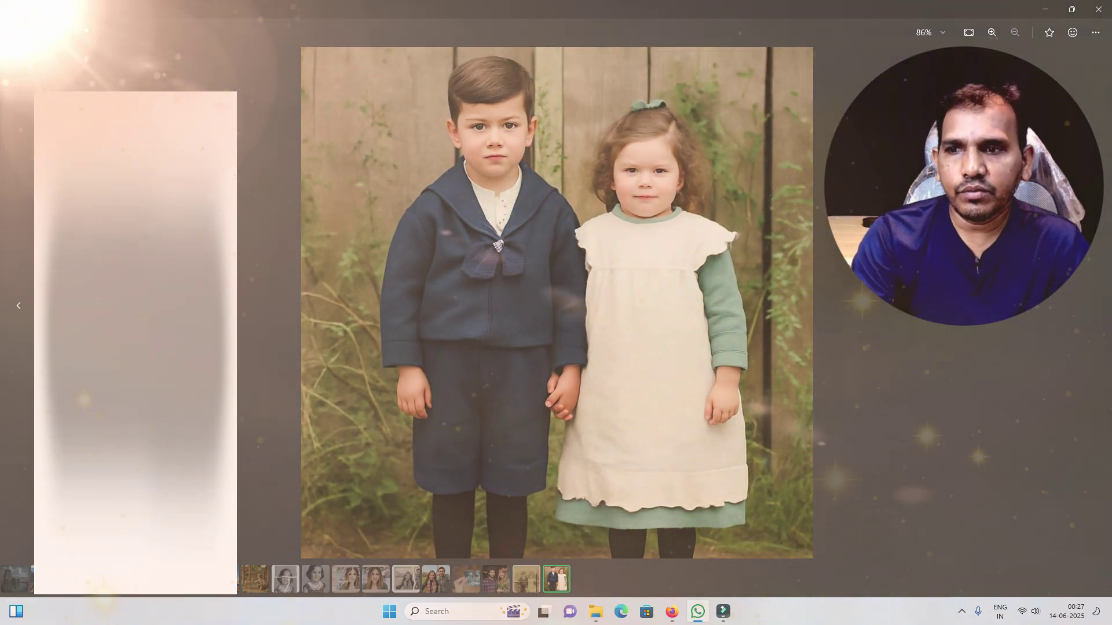
{"action": "left_click", "coordinate": [22, 306]}
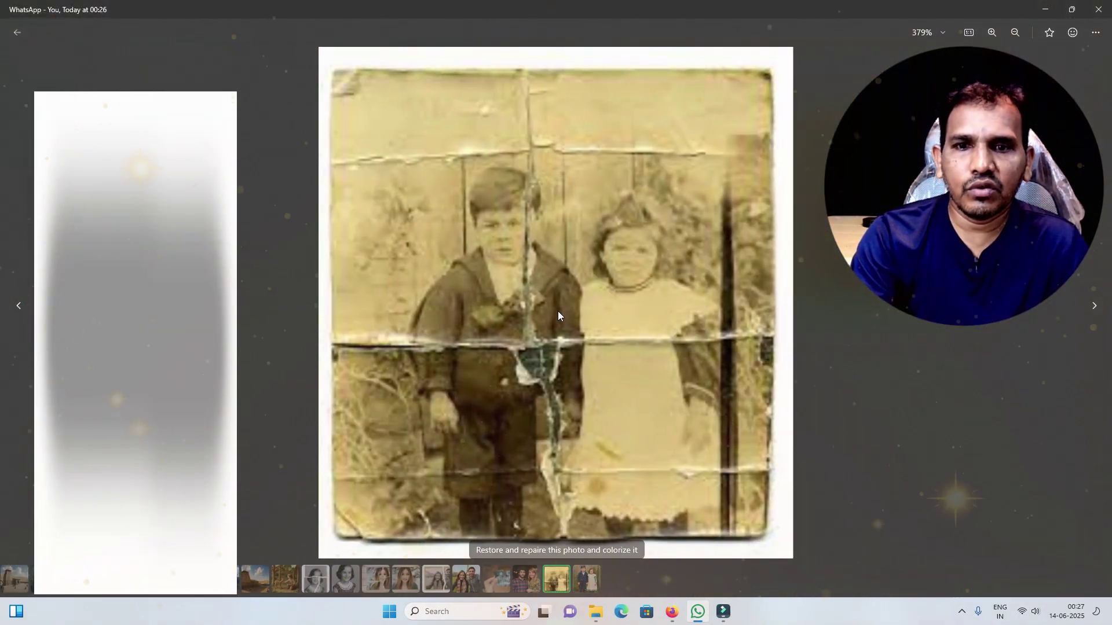
{"action": "scroll", "coordinate": [558, 313], "scroll_direction": "up", "scroll_amount": 3}
{"action": "scroll", "coordinate": [560, 315], "scroll_direction": "up", "scroll_amount": 2}
{"action": "scroll", "coordinate": [559, 316], "scroll_direction": "down", "scroll_amount": 2}
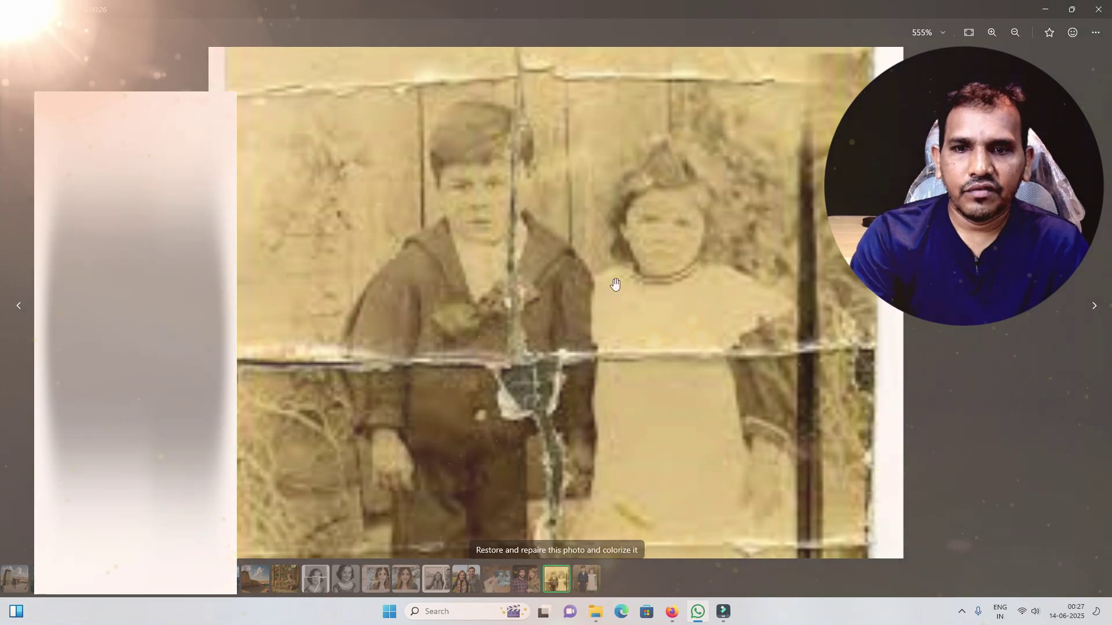
{"action": "scroll", "coordinate": [615, 284], "scroll_direction": "down", "scroll_amount": 2}
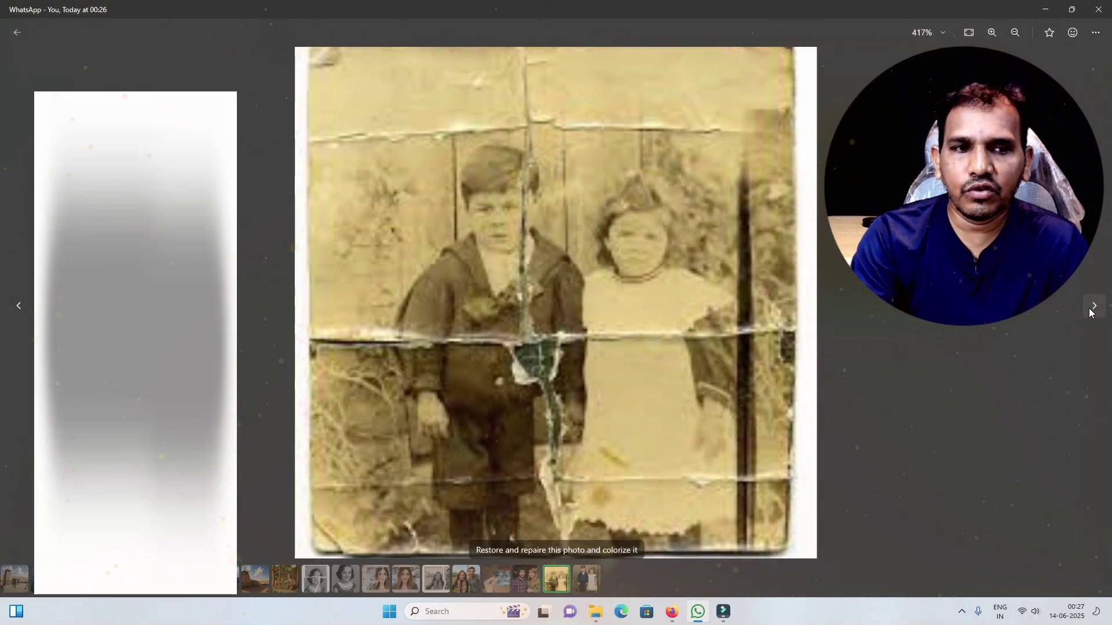
Examine the children's faces and clothing in the colorized photo up close, compare it once more with the torn original, and return to the chat
{"action": "left_click", "coordinate": [1094, 306]}
{"action": "scroll", "coordinate": [598, 267], "scroll_direction": "up", "scroll_amount": 2}
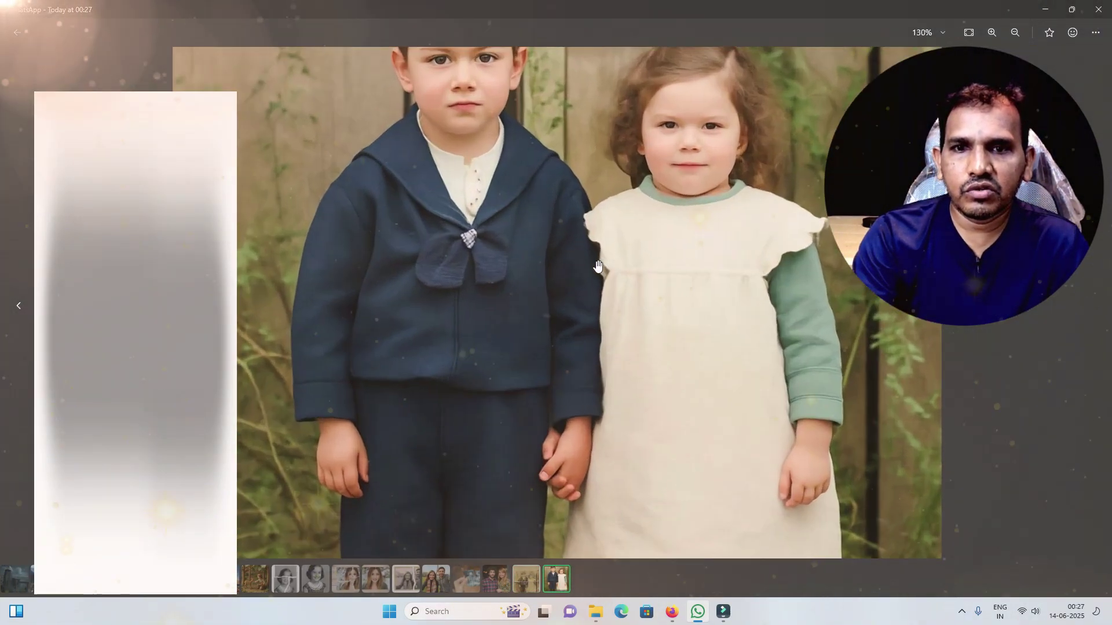
{"action": "scroll", "coordinate": [598, 266], "scroll_direction": "up", "scroll_amount": 3}
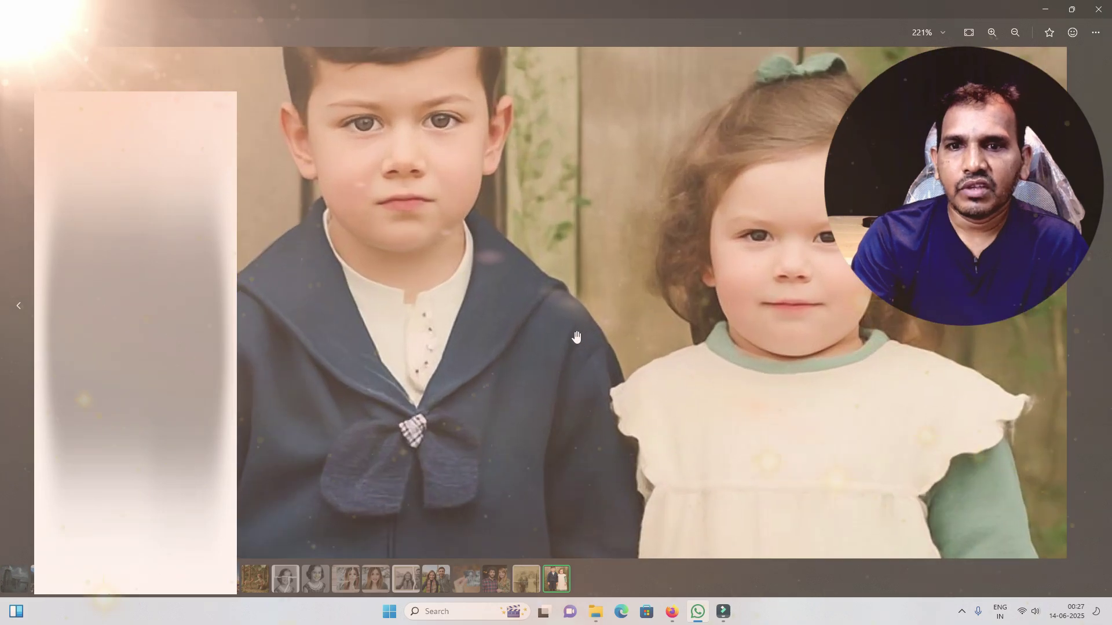
{"action": "scroll", "coordinate": [576, 337], "scroll_direction": "down", "scroll_amount": 5}
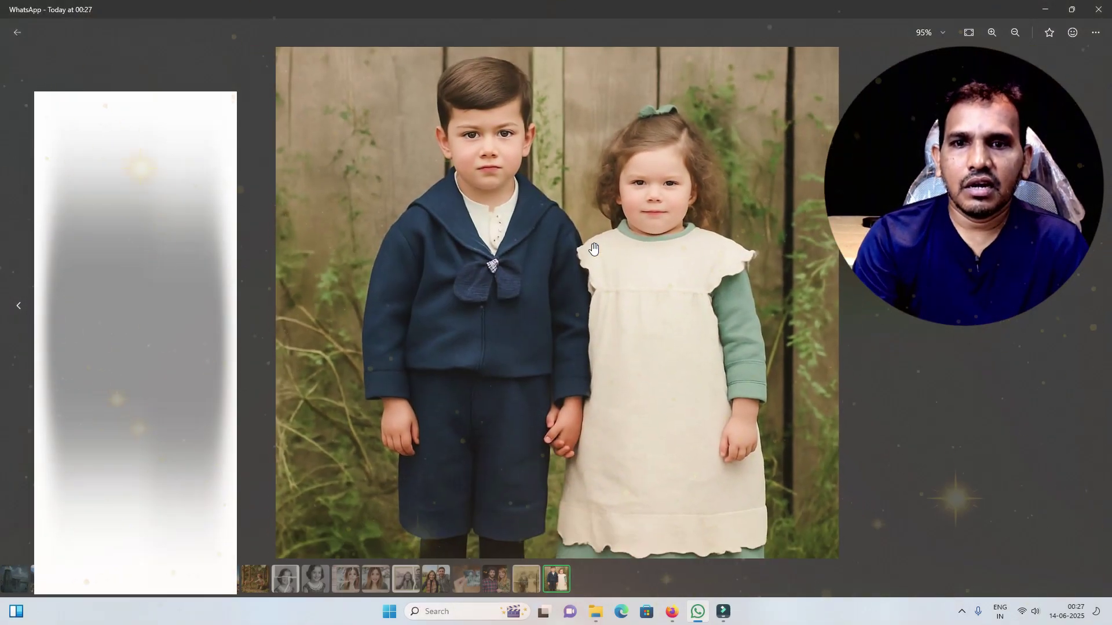
{"action": "scroll", "coordinate": [591, 250], "scroll_direction": "up", "scroll_amount": 5}
{"action": "left_click_drag", "start_coordinate": [551, 152], "coordinate": [551, 439]}
{"action": "scroll", "coordinate": [551, 339], "scroll_direction": "down", "scroll_amount": 5}
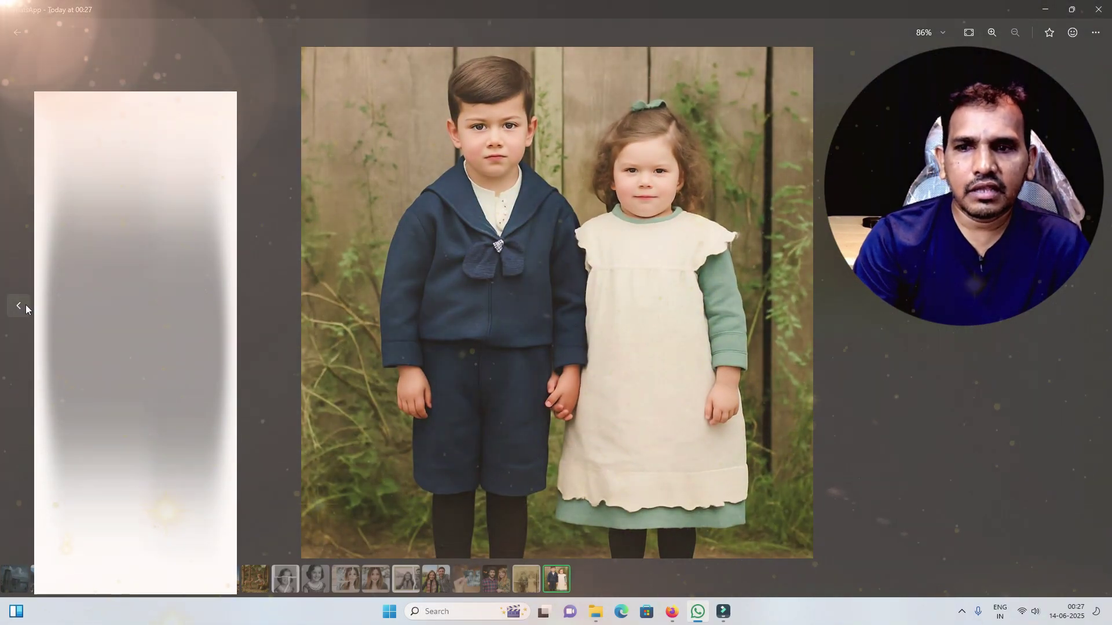
{"action": "left_click", "coordinate": [23, 305]}
{"action": "left_click", "coordinate": [1094, 307]}
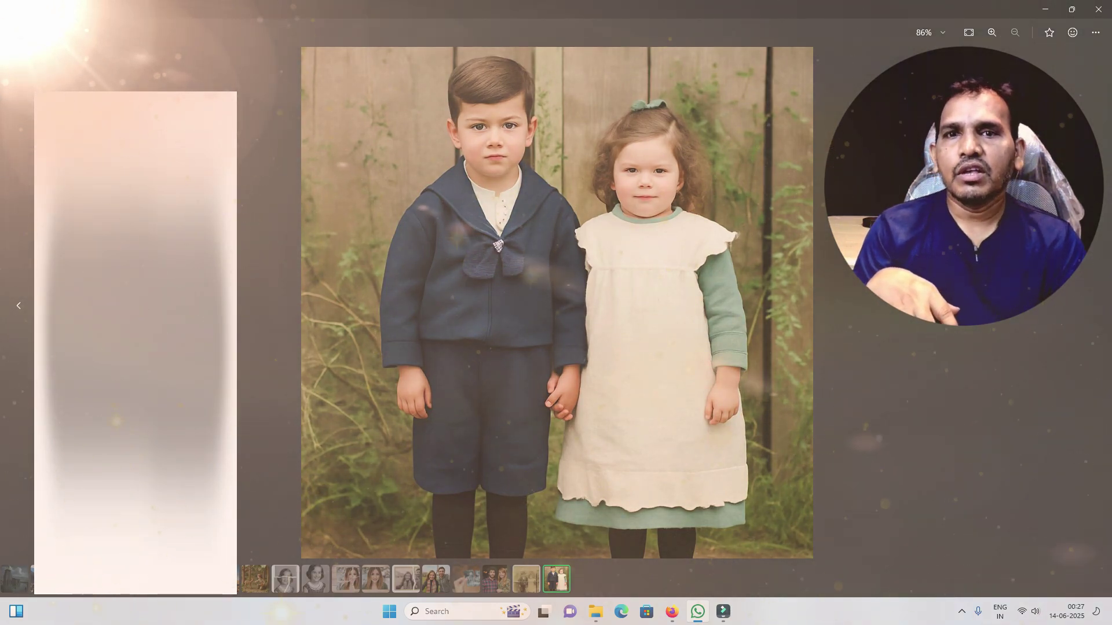
{"action": "key", "text": "Escape"}
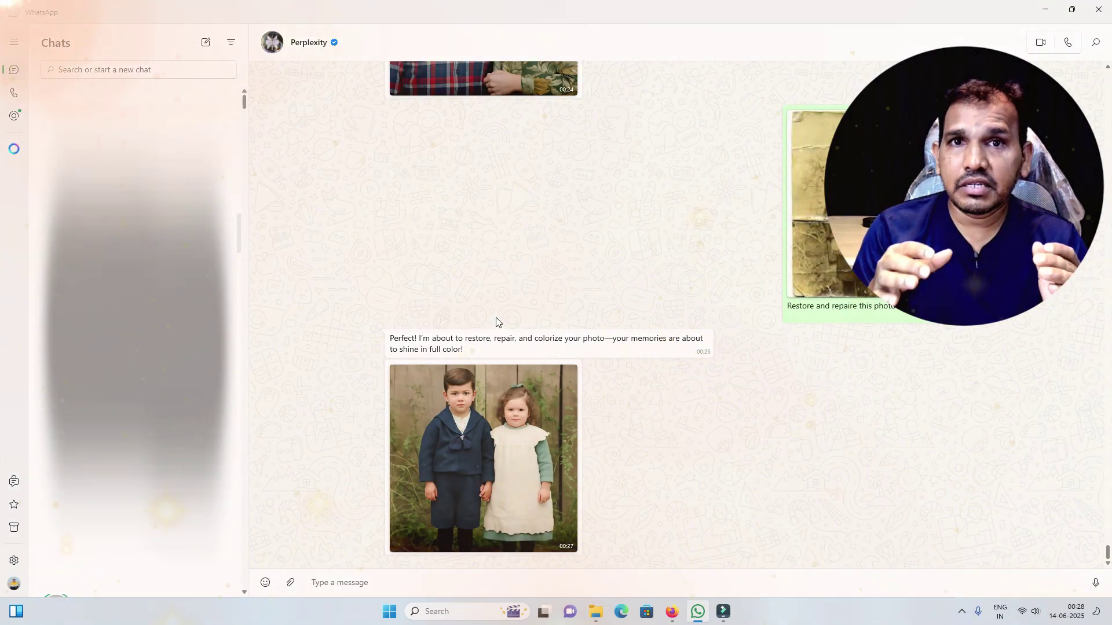